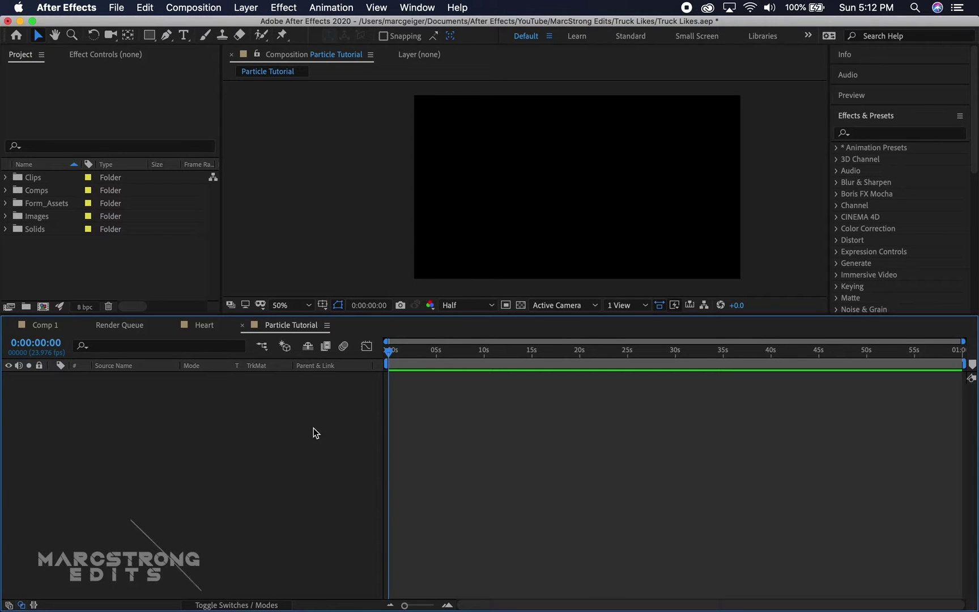
- Create a new solid layer named Particles
right_click(62, 419)
mouse_move(142, 430)
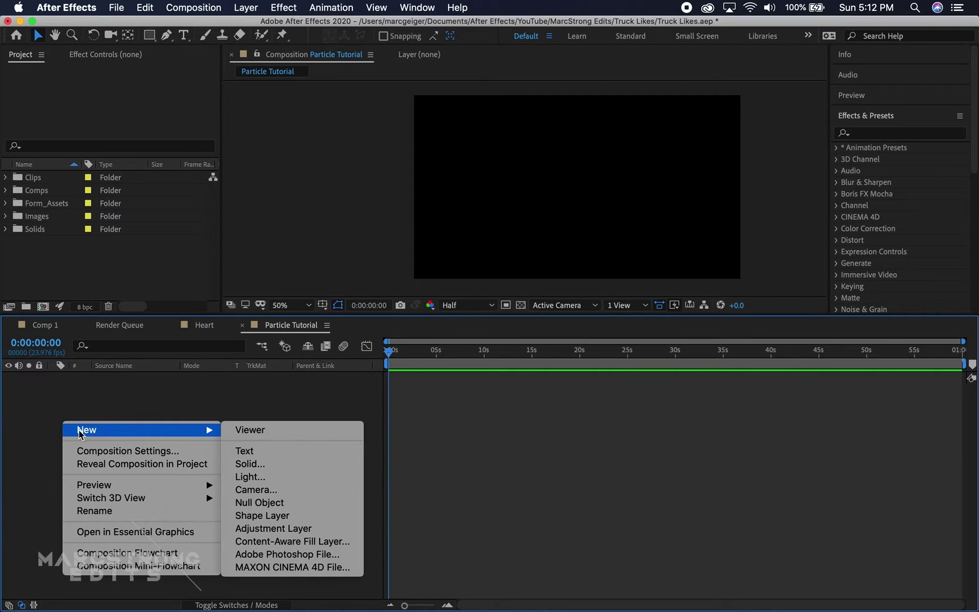
click(249, 464)
text(Particle)
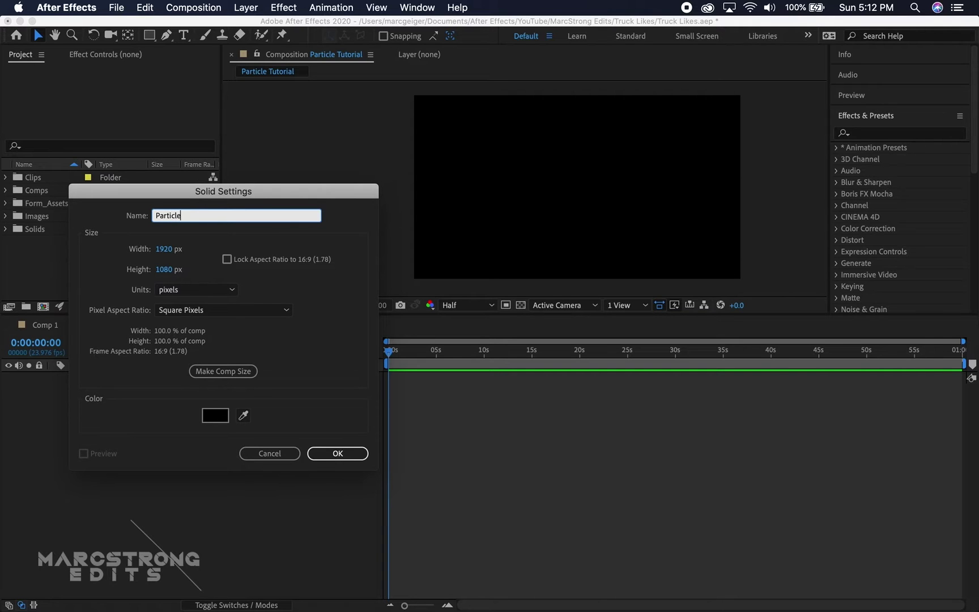
text(s)
click(356, 455)
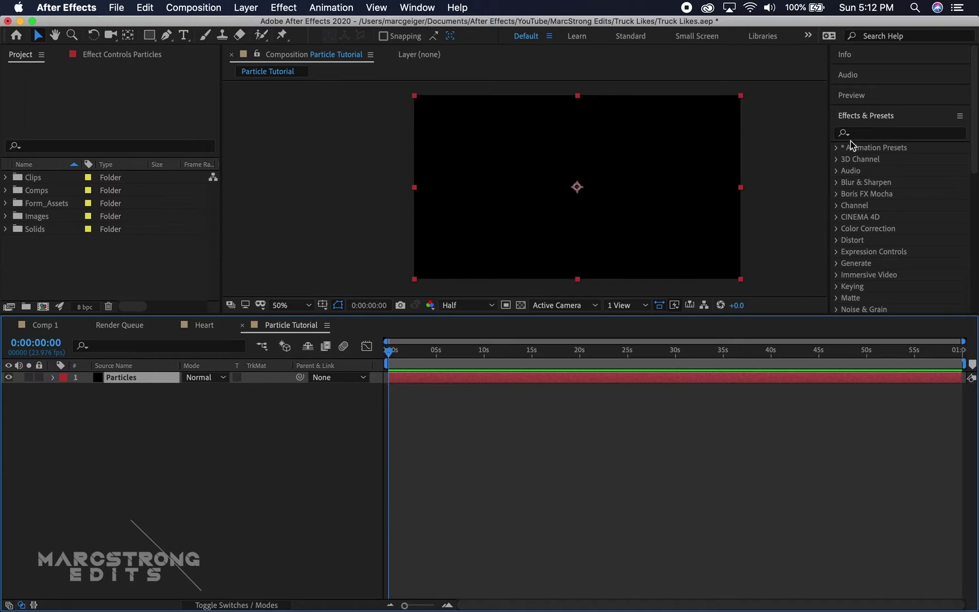
- Apply CC Particle World to the Particles layer from Effects & Presets
click(867, 133)
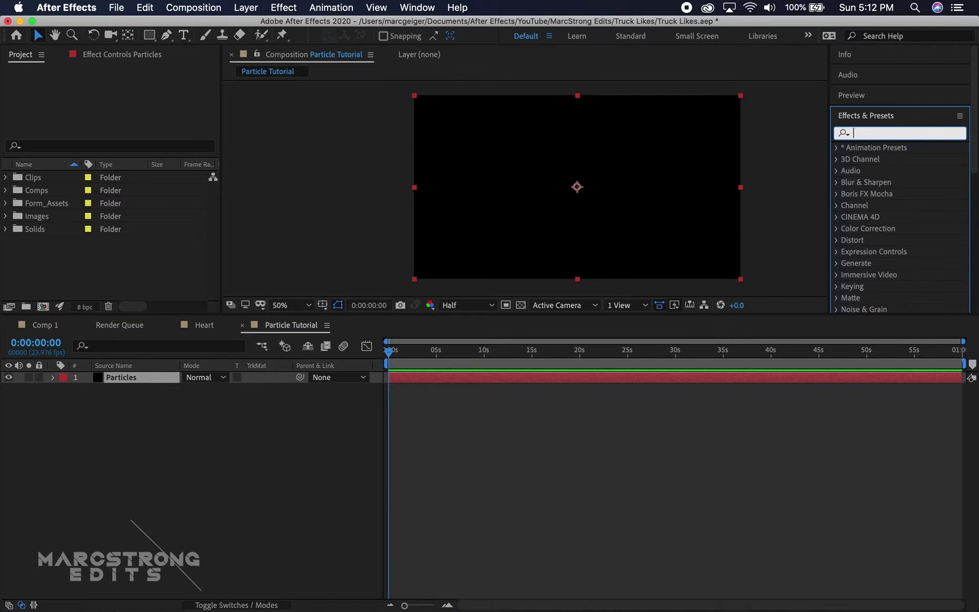
text(cc partic)
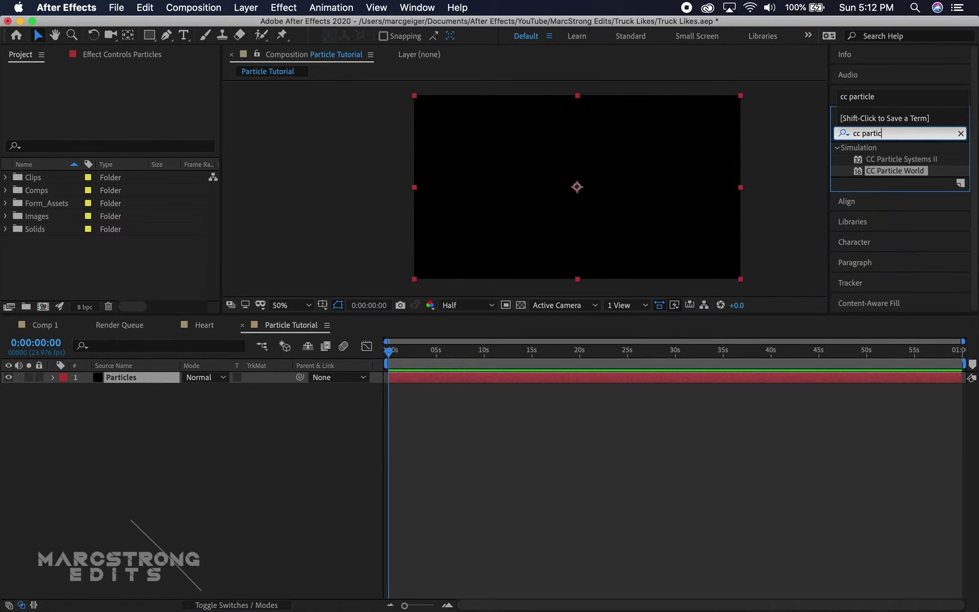
double_click(895, 172)
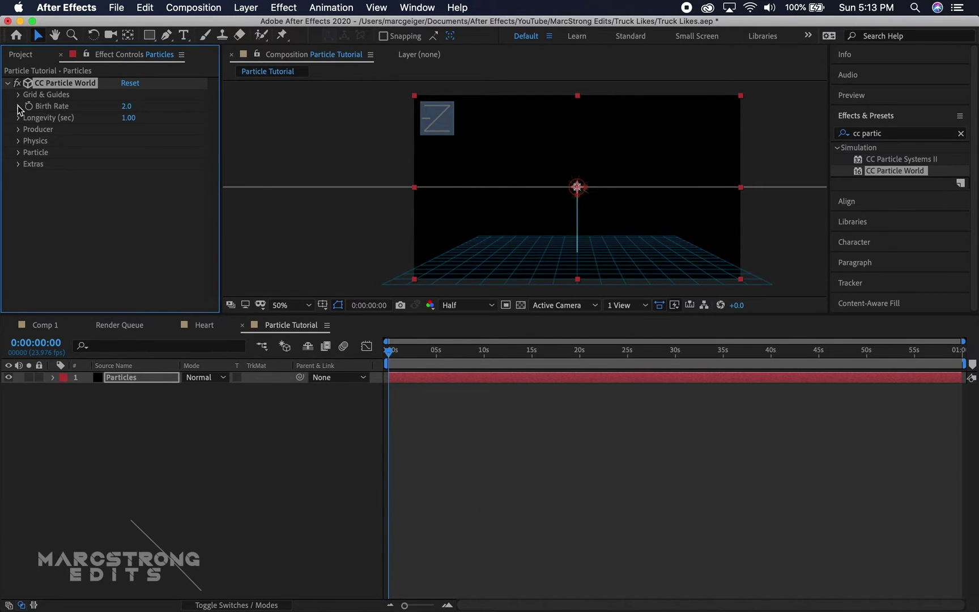
- Set Birth Rate to 0.1 and move the time indicator to 10 seconds
click(124, 107)
text(0.1)
key(Return)
drag(459, 353, 484, 352)
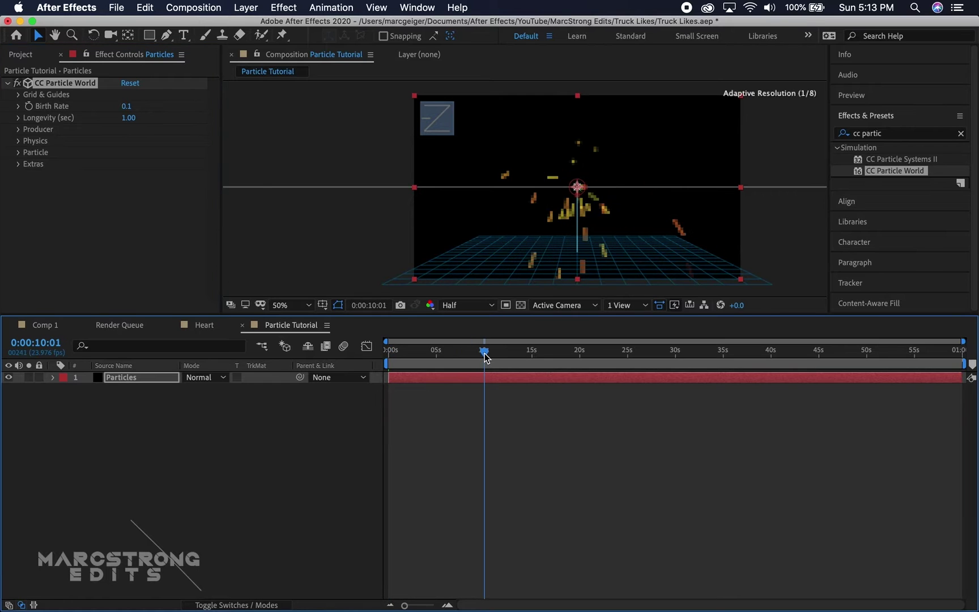
- Make Physics gravity negative (-2.730) and set Animation to Direction Axis
click(21, 142)
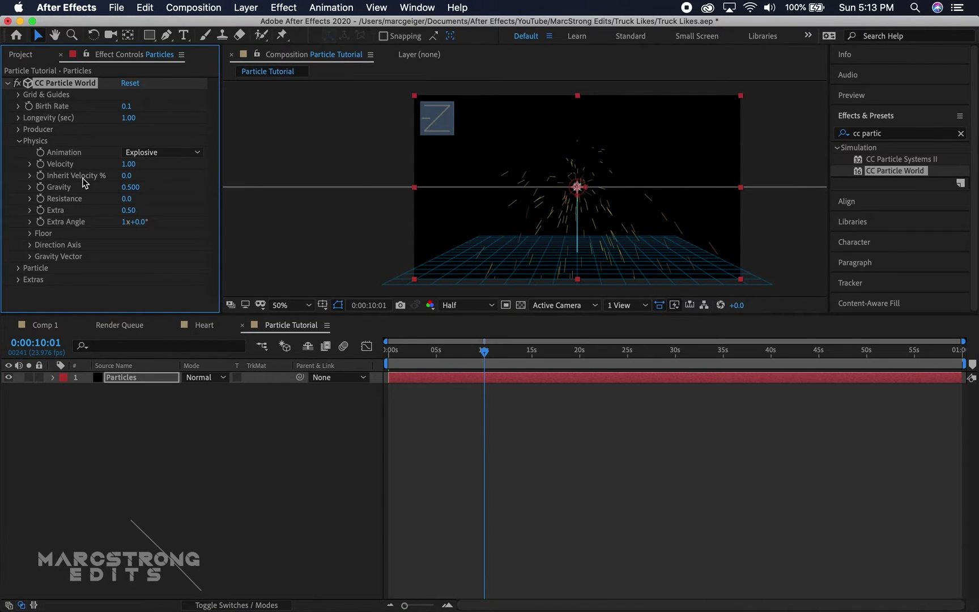
drag(134, 188, 98, 196)
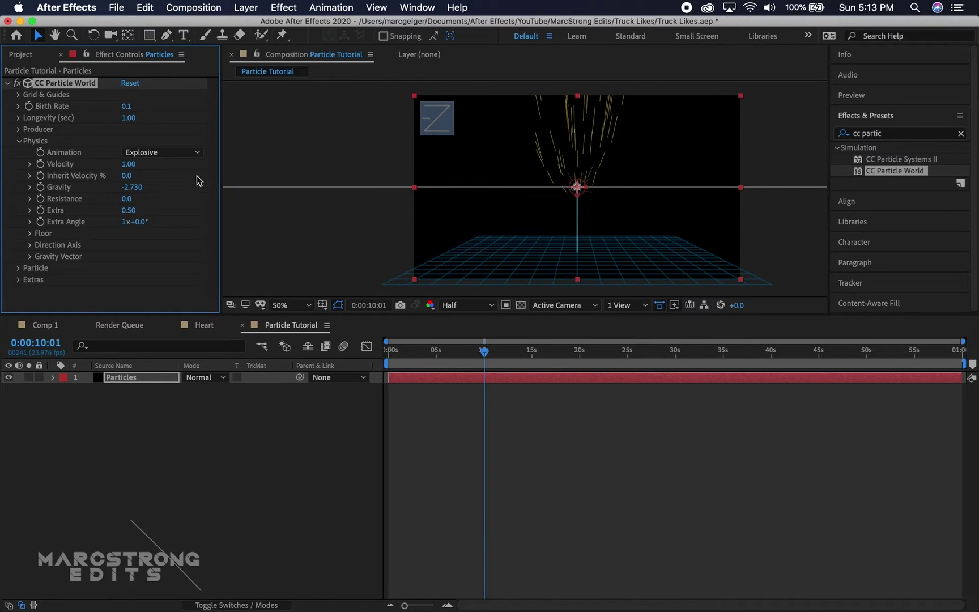
click(161, 153)
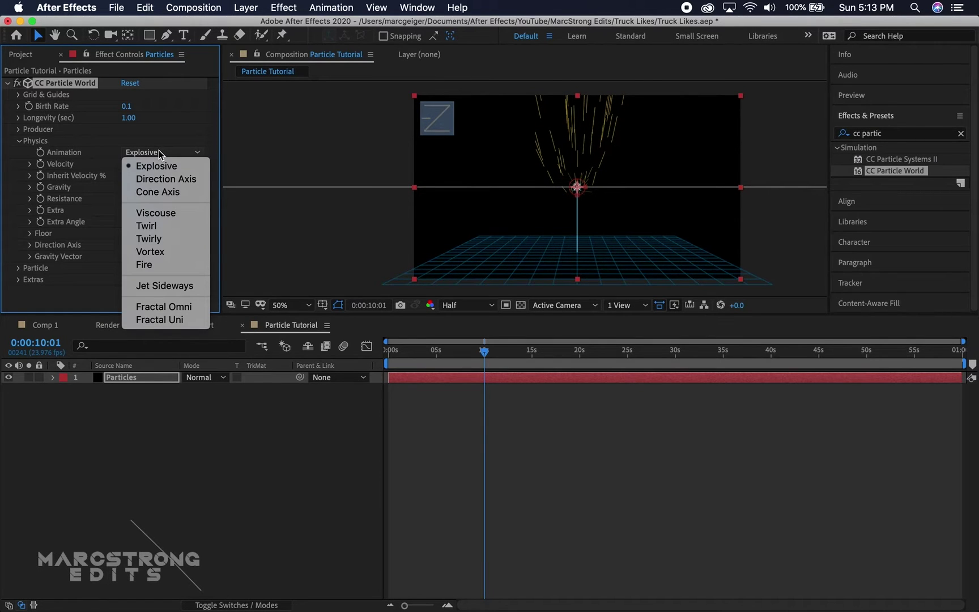
click(160, 179)
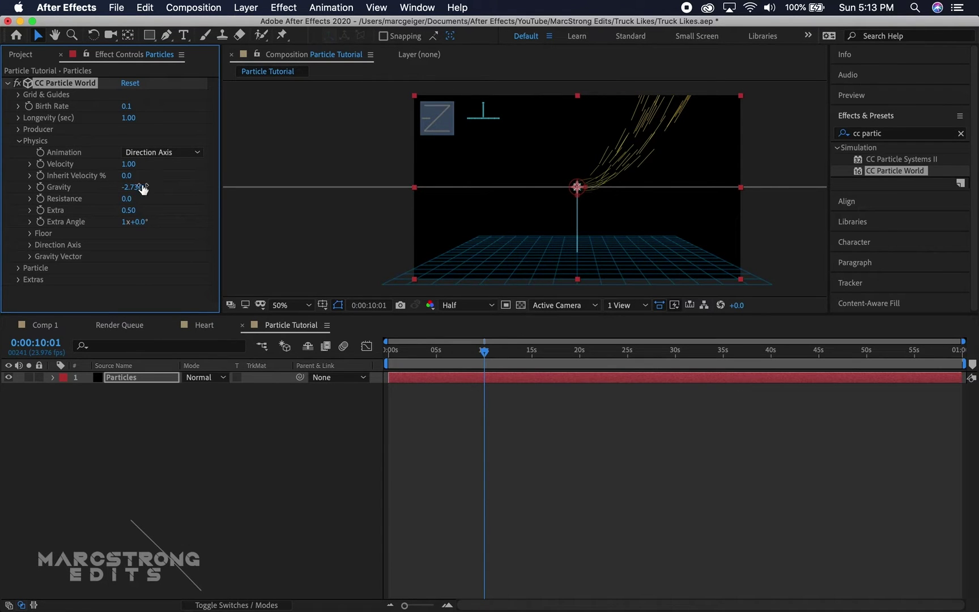
- Set Resistance to 22.1 and Direction Axis Y to -0.730
drag(126, 199, 294, 200)
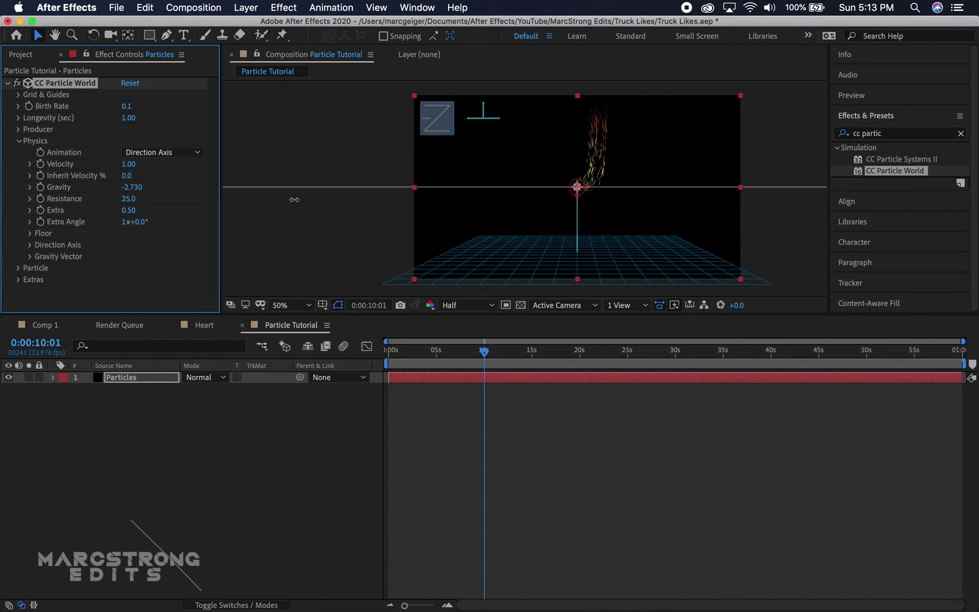
drag(294, 200, 276, 201)
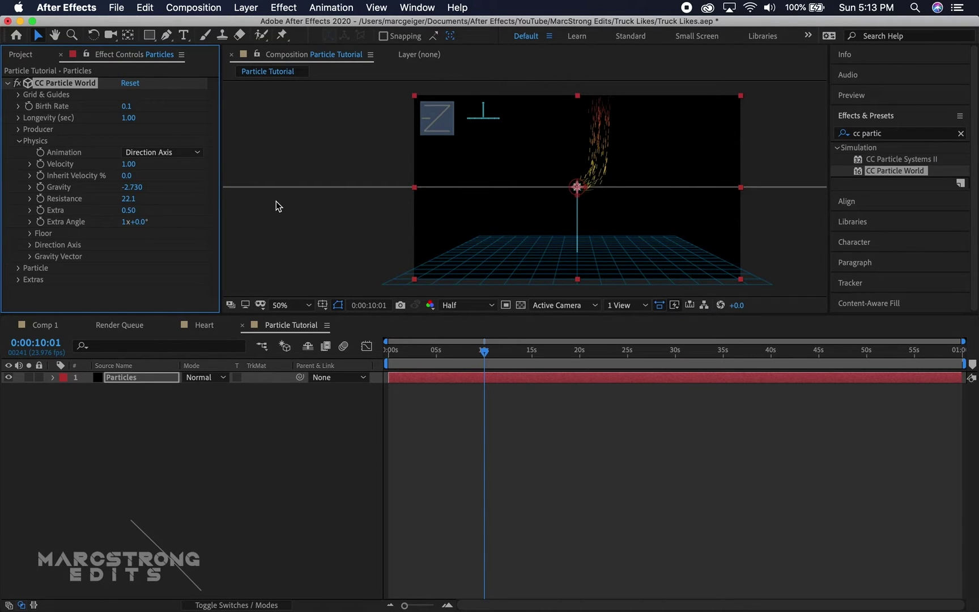
click(30, 245)
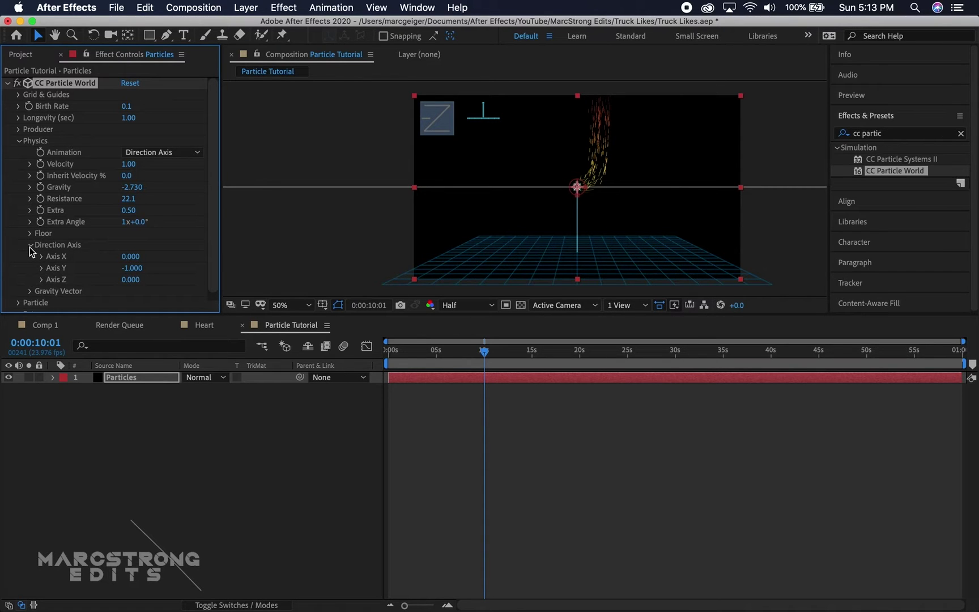
drag(132, 268, 156, 270)
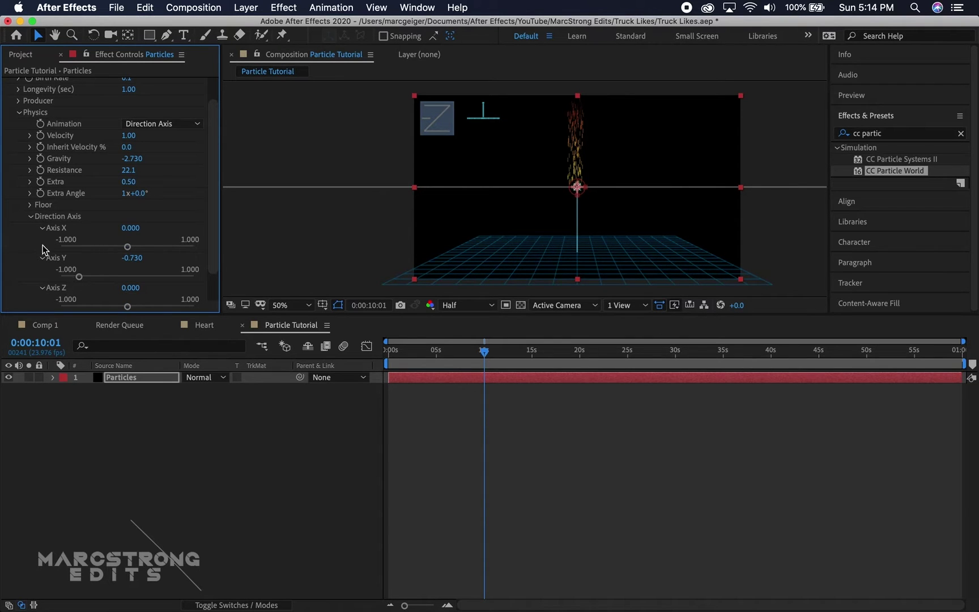
- Set the Particle Type to Textured QuadPolygon
scroll(39, 253, down, 3)
click(19, 295)
scroll(23, 283, down, 10)
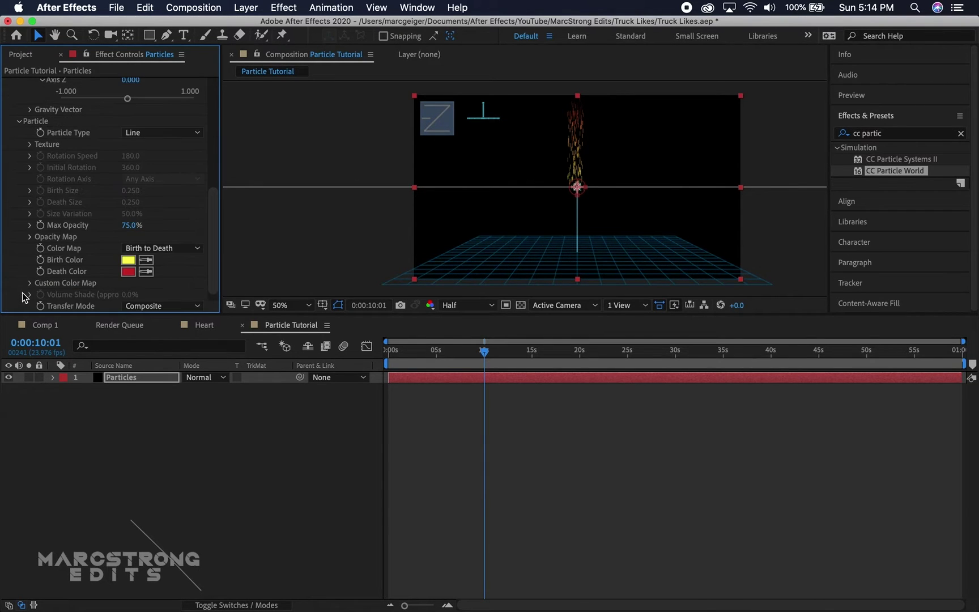
click(139, 133)
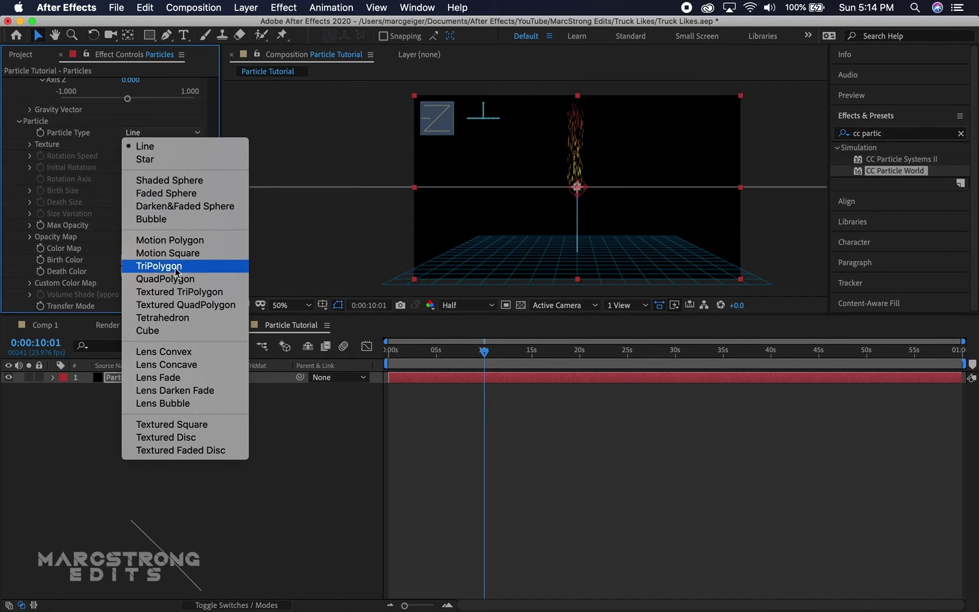
click(181, 305)
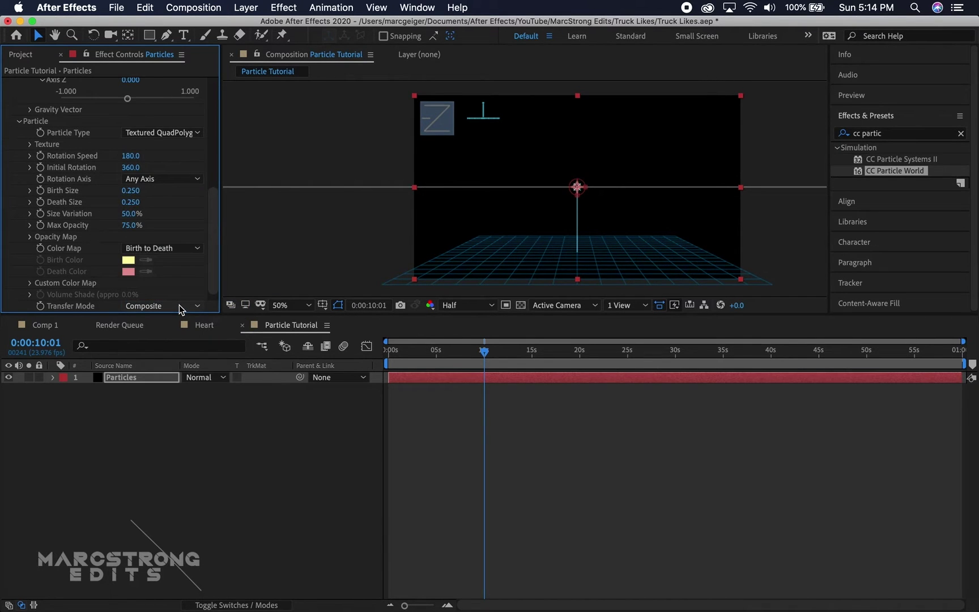
- Add IG Heart.png from the Images folder to the timeline, then reselect Particles
click(23, 55)
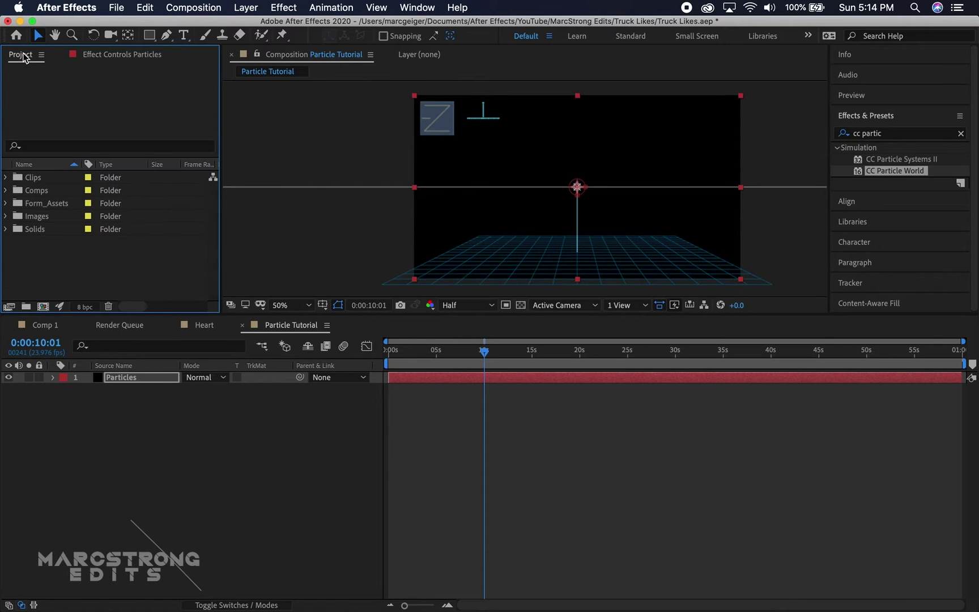
click(6, 217)
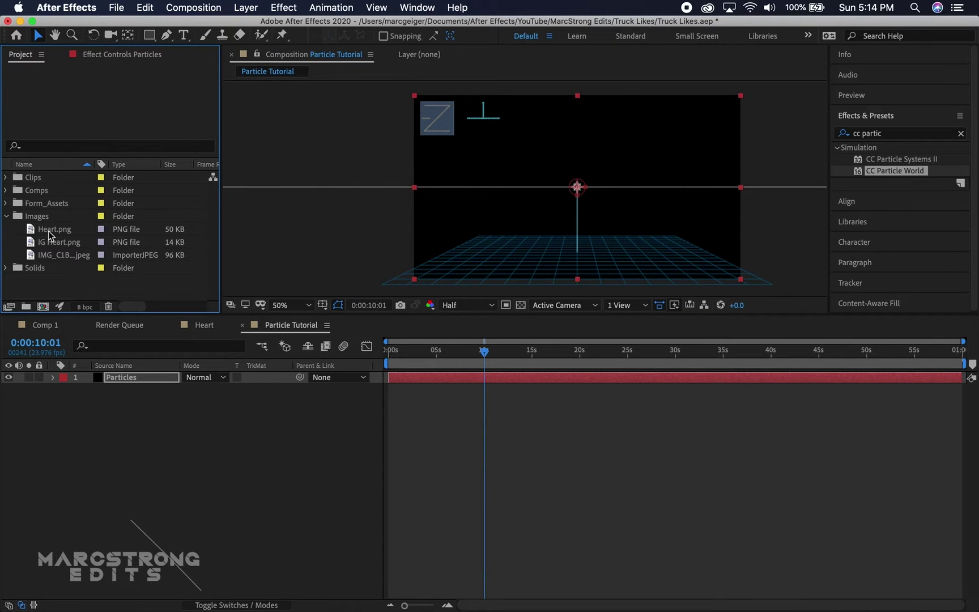
click(55, 245)
drag(55, 249, 57, 386)
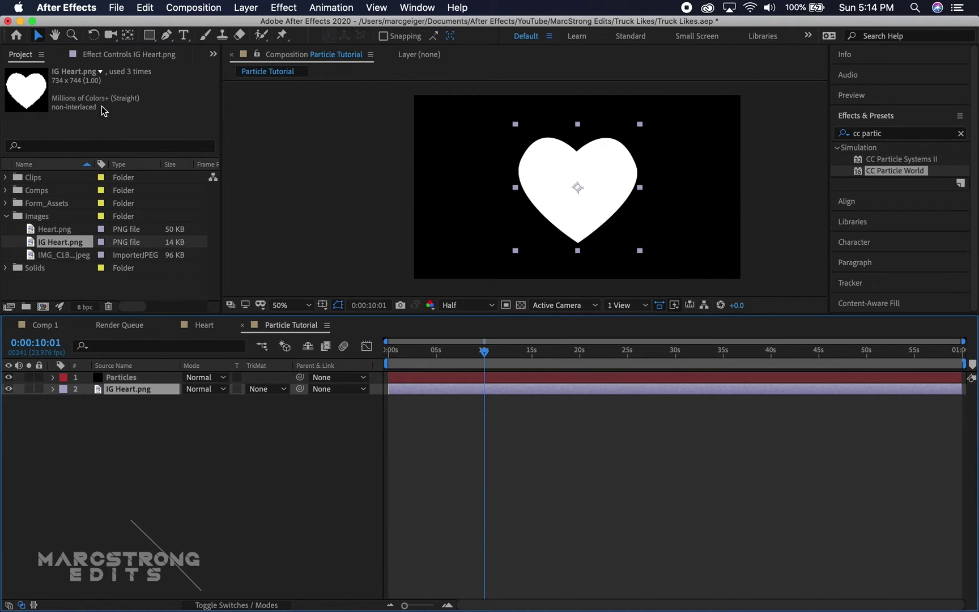
click(104, 55)
click(118, 378)
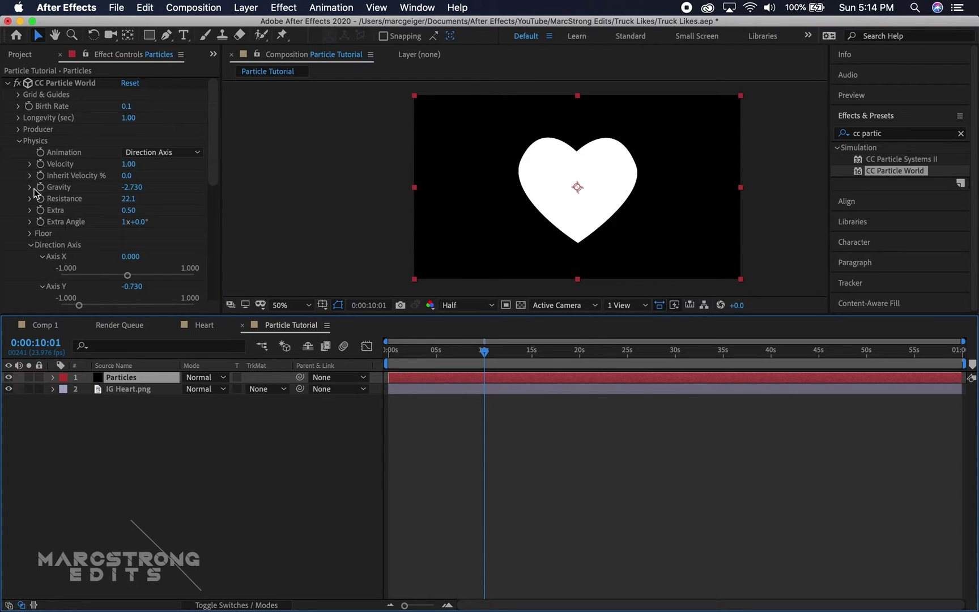
- Set the Texture Layer to IG Heart.png and hide that layer's visibility
scroll(46, 191, down, 10)
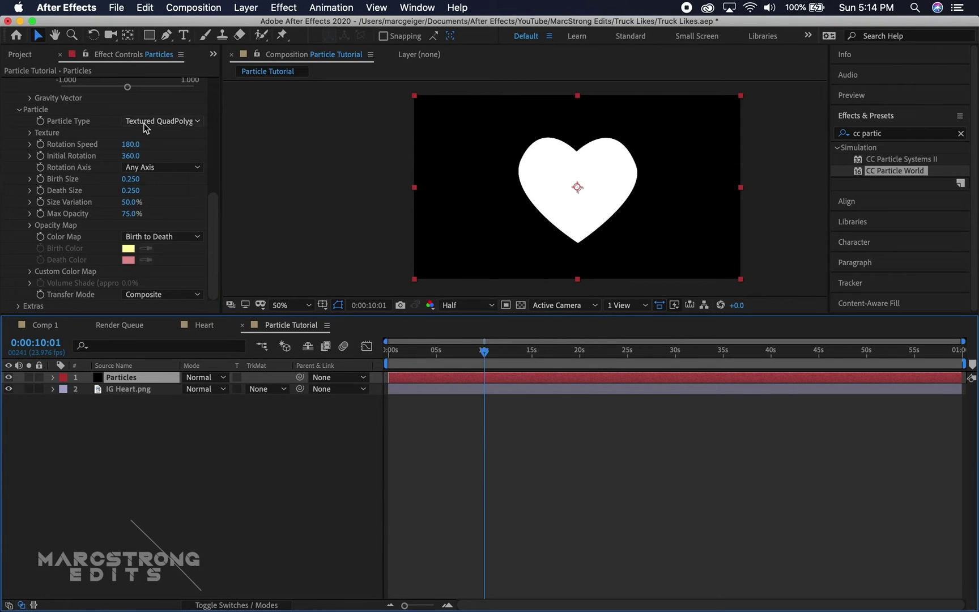
click(30, 132)
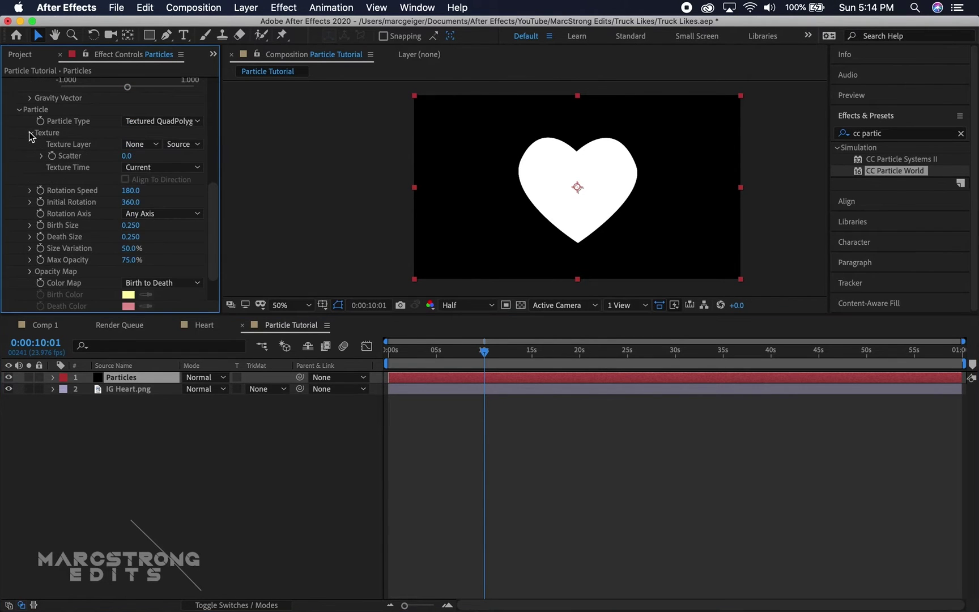
click(137, 144)
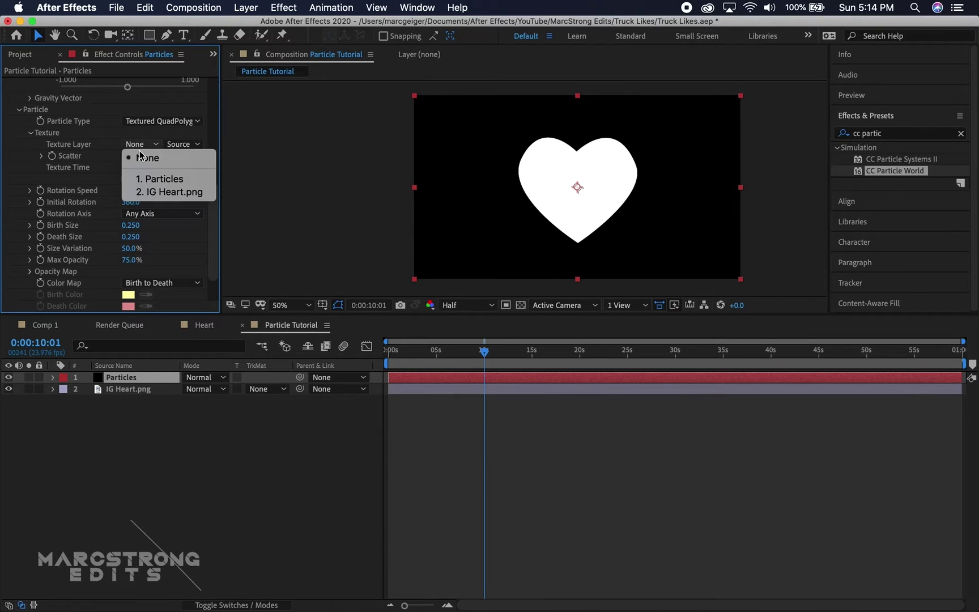
click(153, 193)
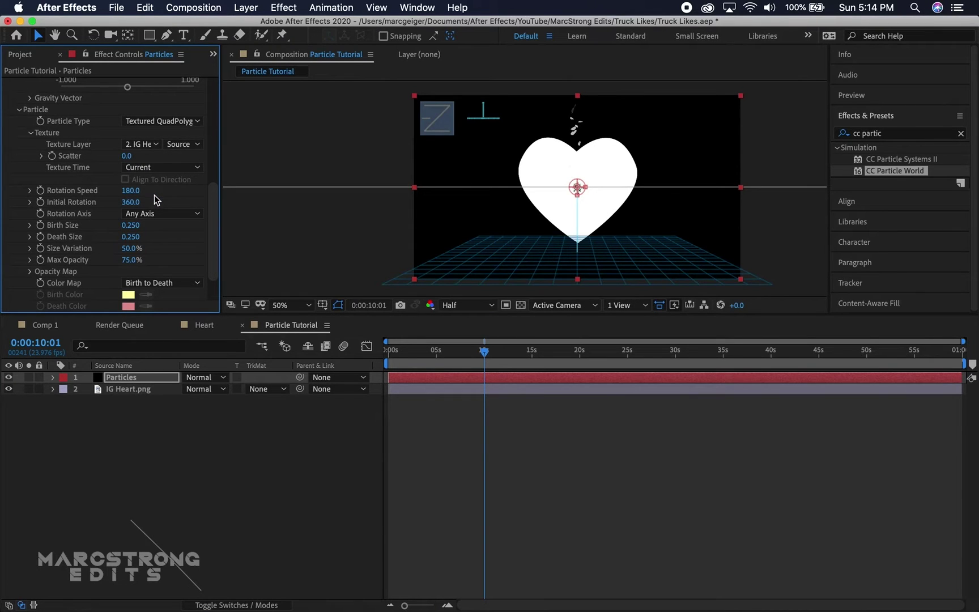
click(8, 389)
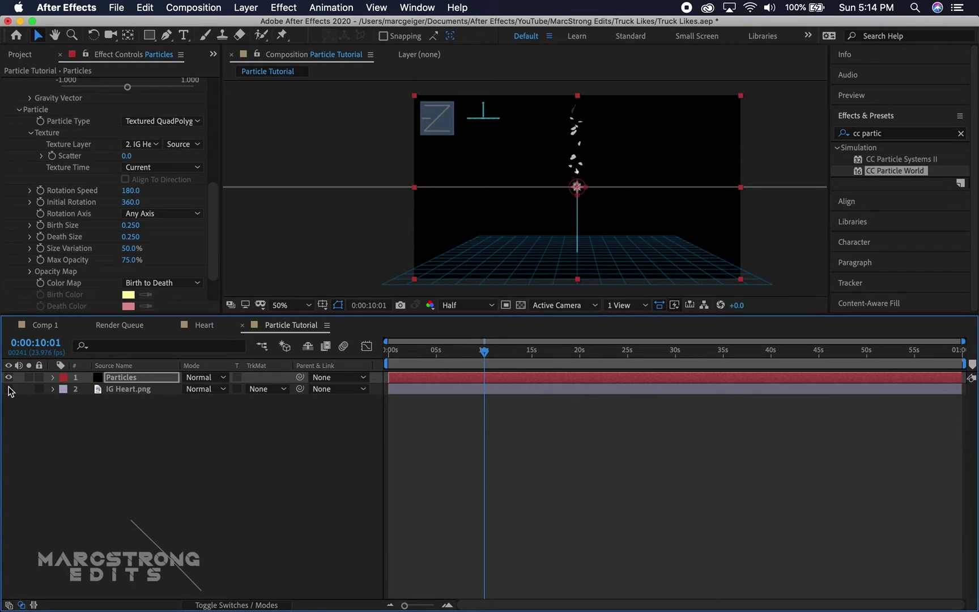
- Set Initial Rotation and Rotation Speed to 0 and raise Death Size to 0.750
click(130, 203)
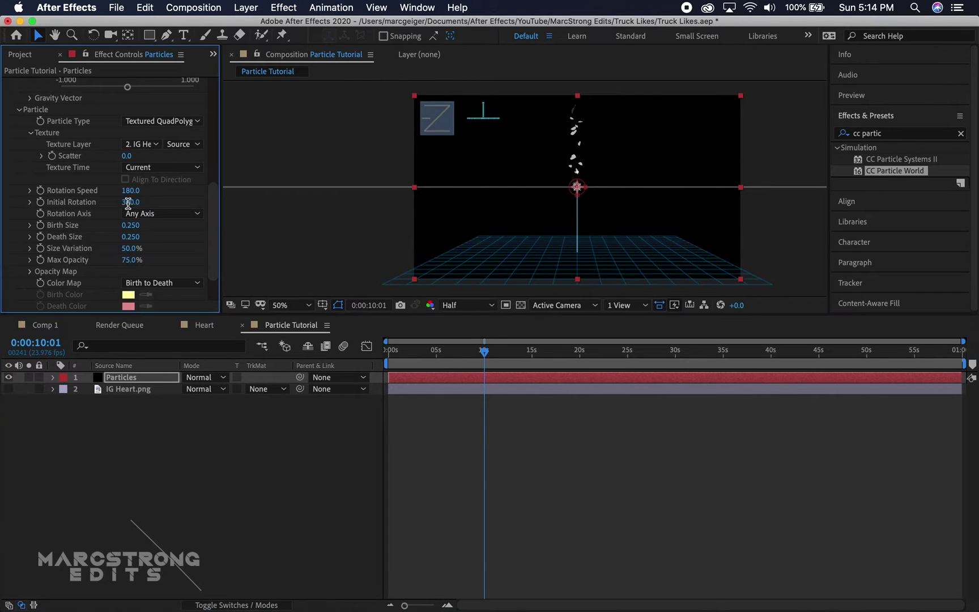
text(0)
key(Return)
click(131, 190)
text(0)
key(Return)
drag(132, 238, 150, 250)
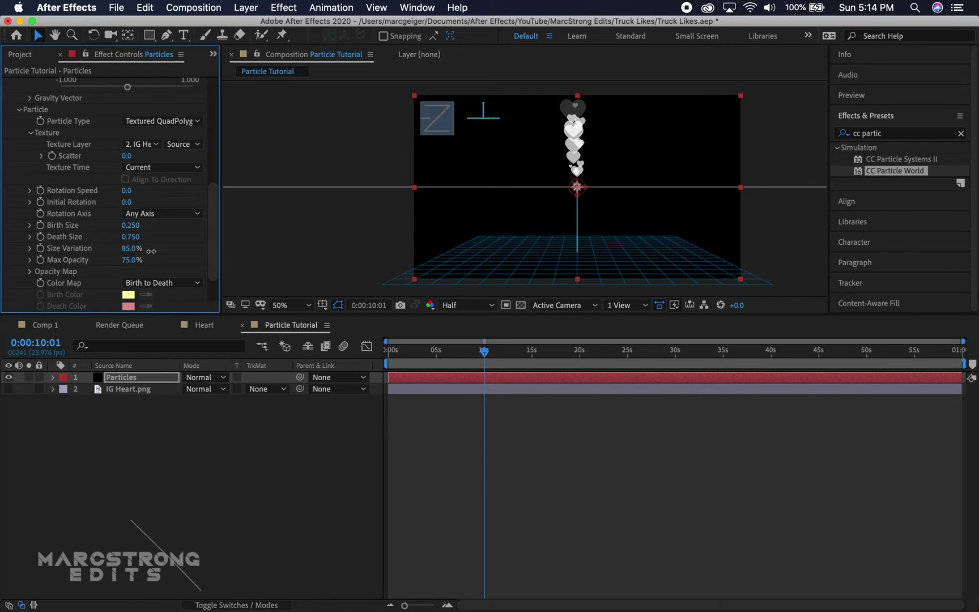
drag(428, 357, 389, 364)
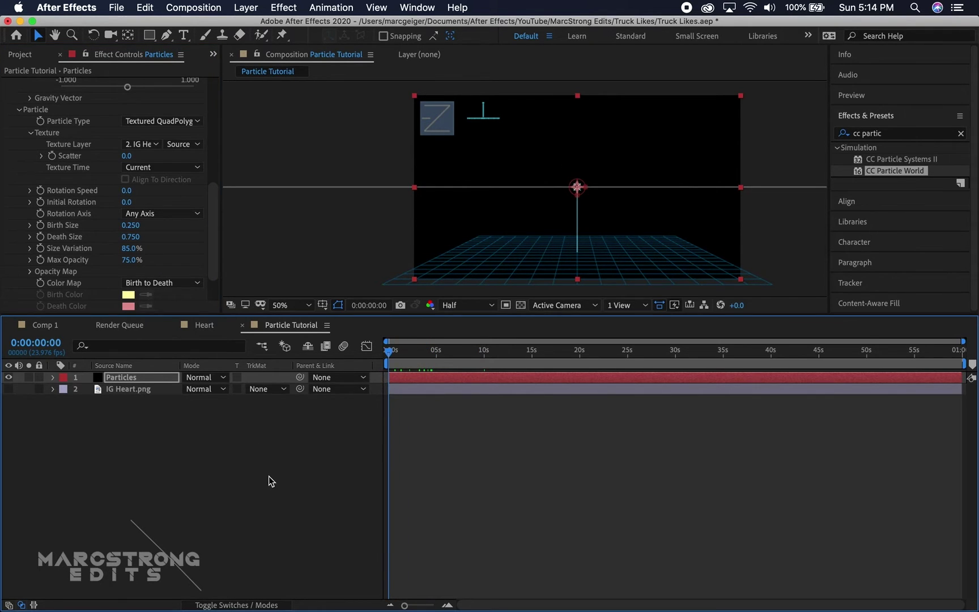
- Preview the heart particles, then place Side View.mov beneath them in the timeline
key(space)
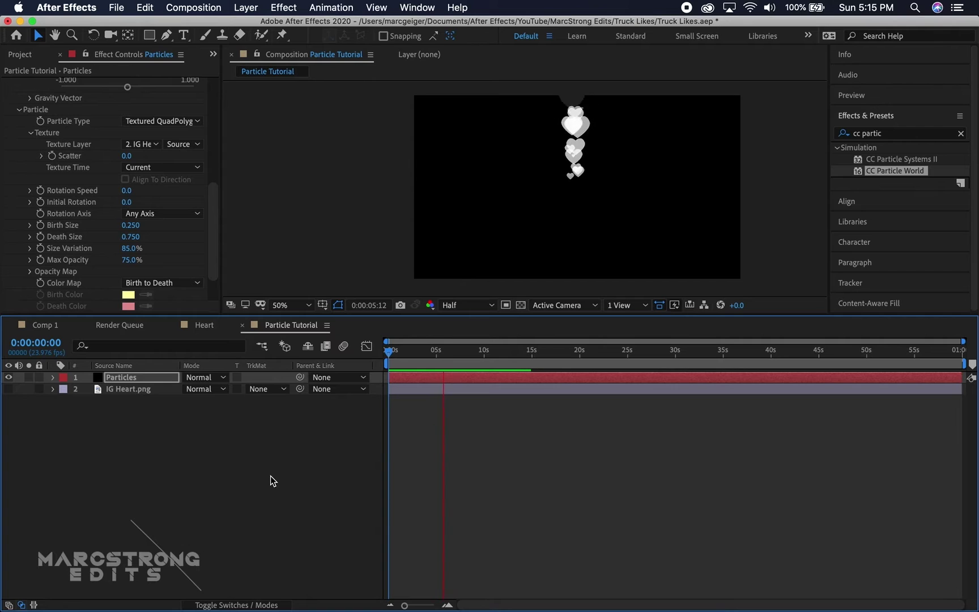
key(space)
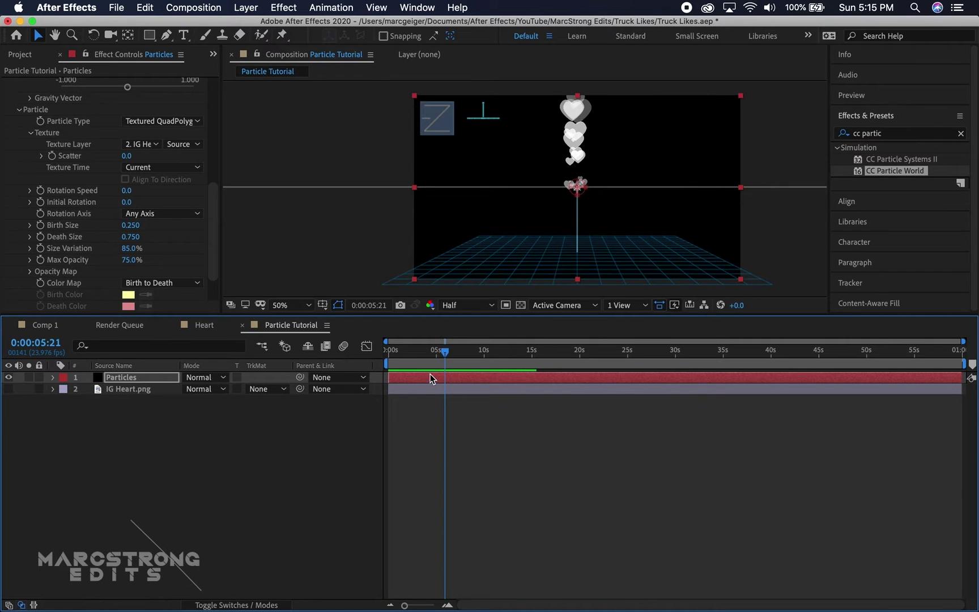
drag(430, 366, 379, 376)
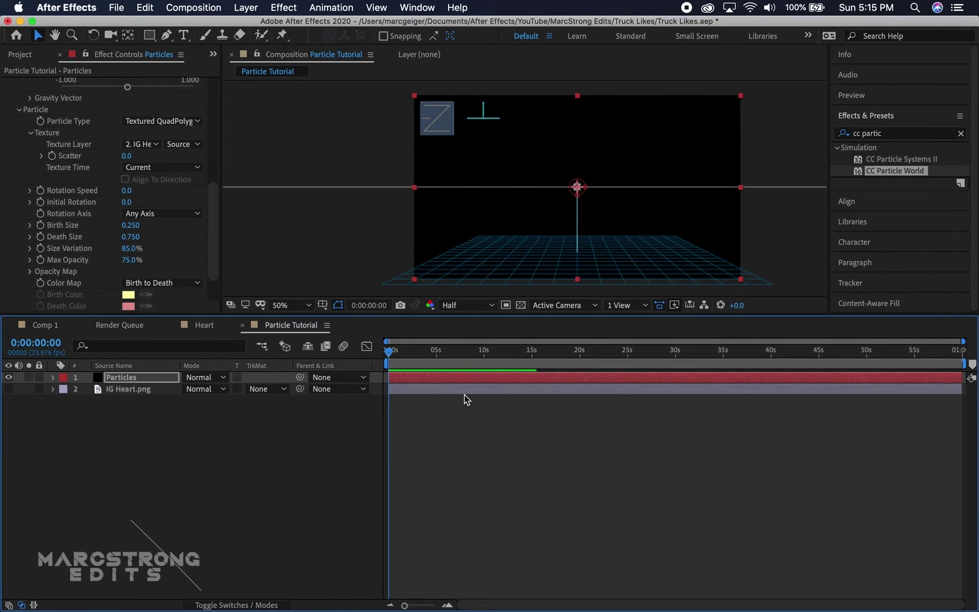
key(space)
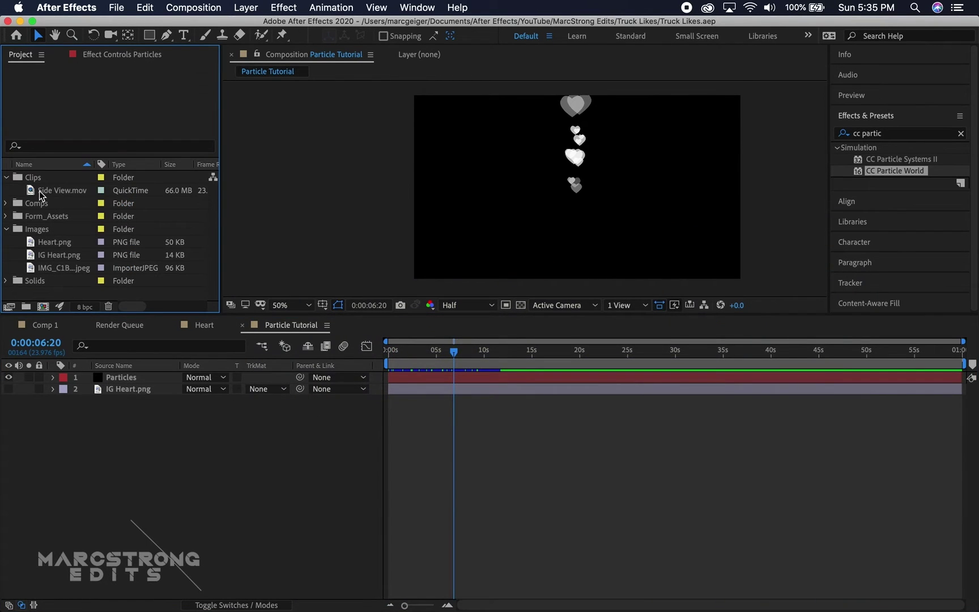
drag(39, 192, 59, 412)
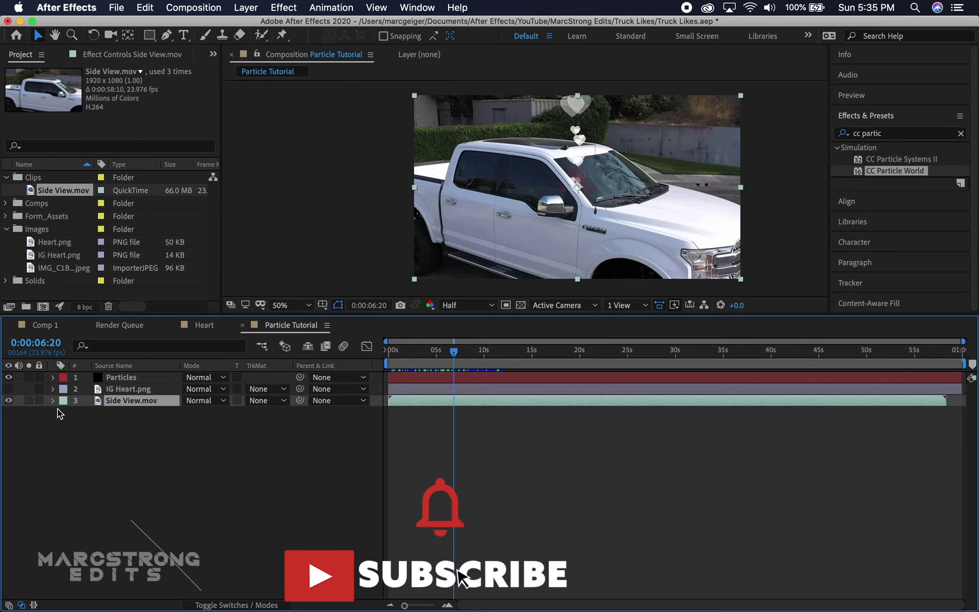
- Run Track Camera on Side View.mov and select the solved tracker to show track points
click(469, 352)
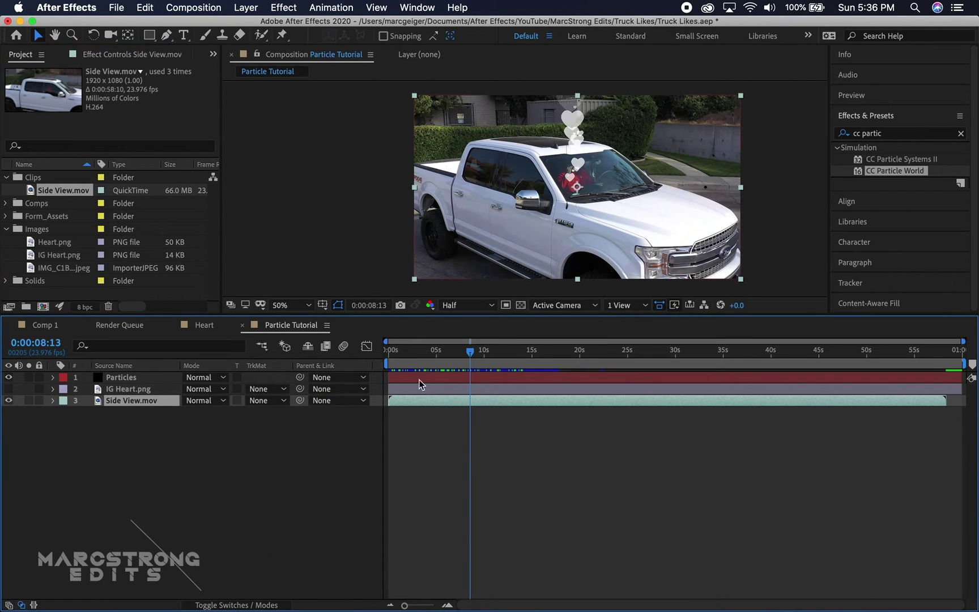
right_click(153, 401)
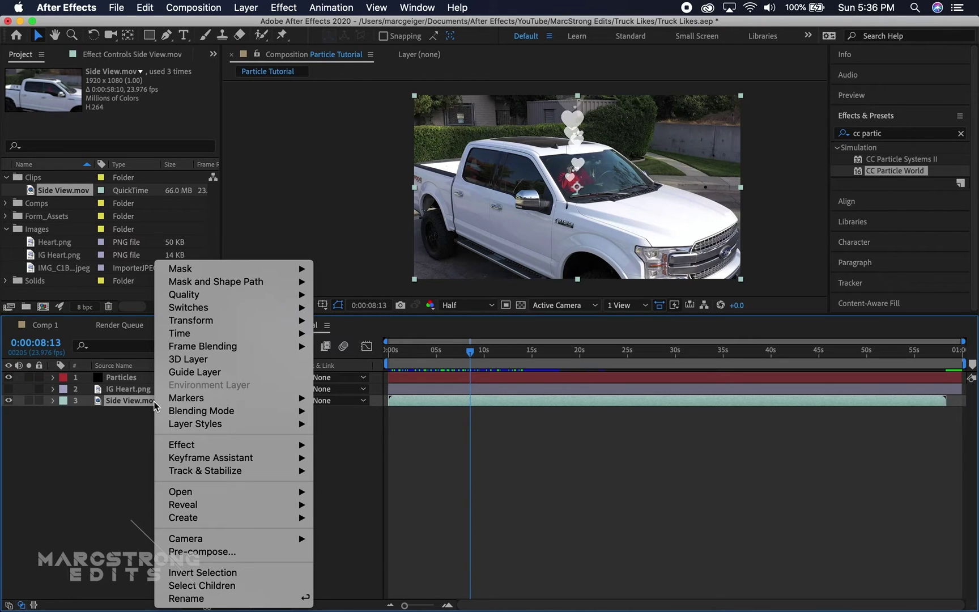
mouse_move(191, 471)
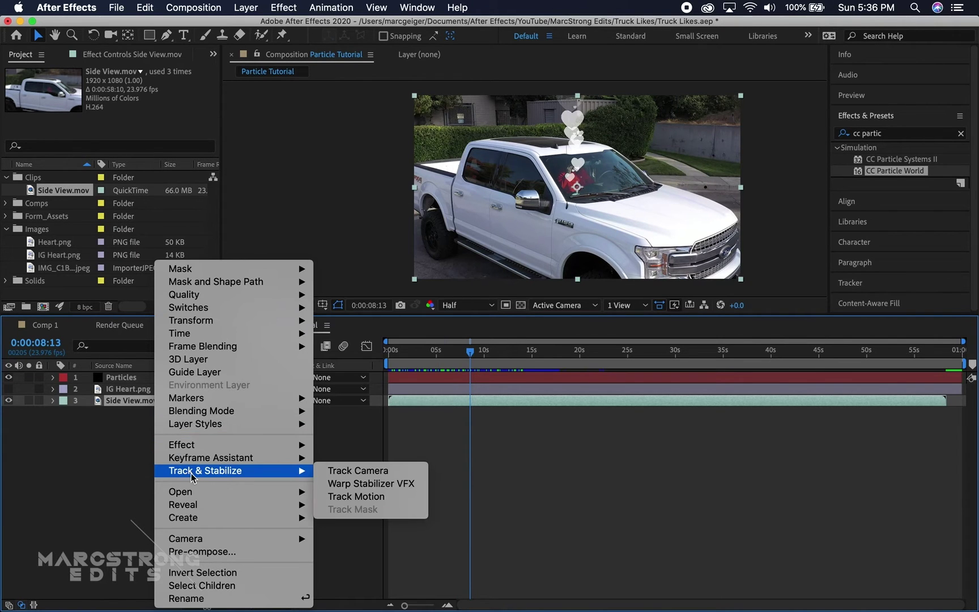
click(361, 471)
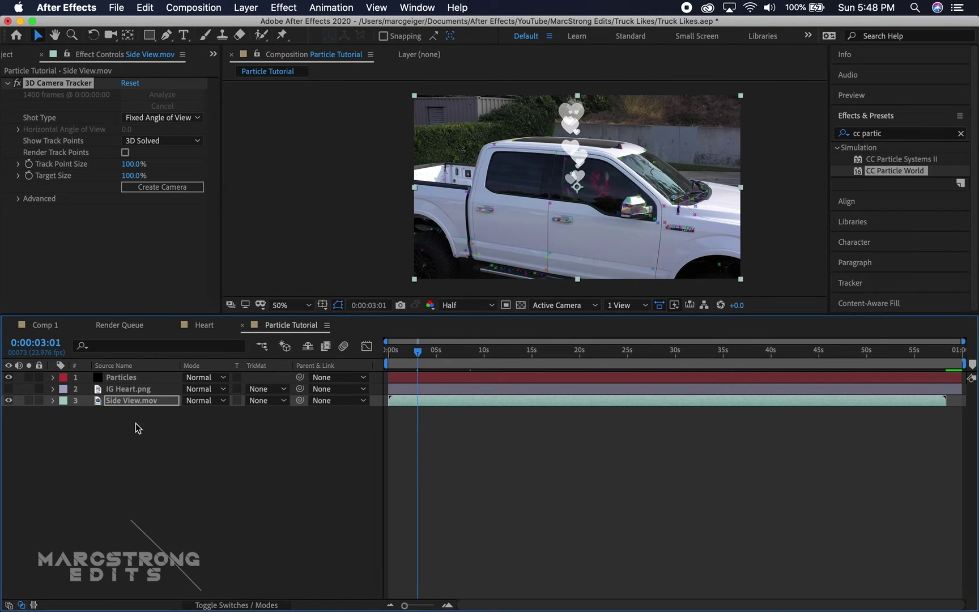
click(136, 405)
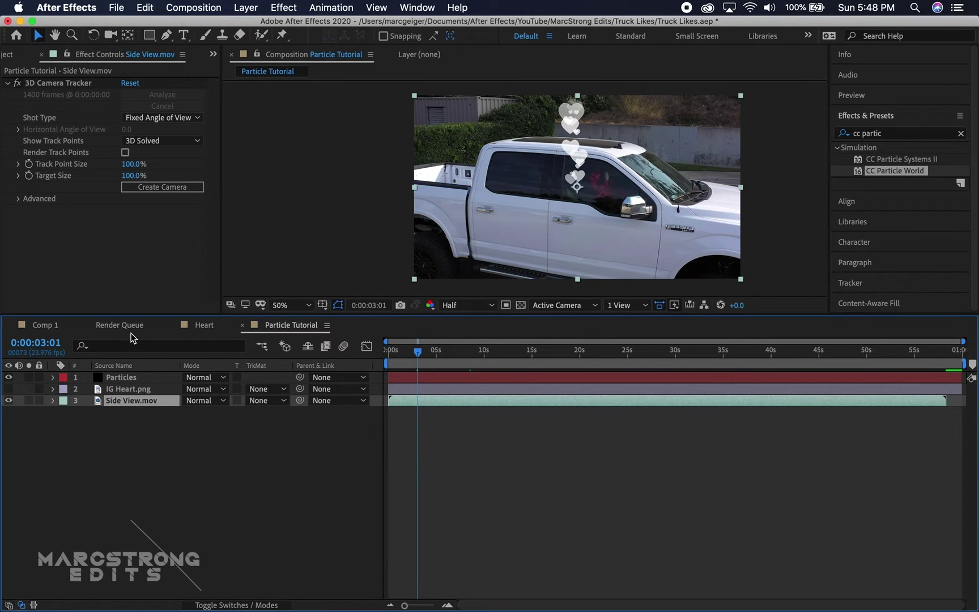
click(64, 85)
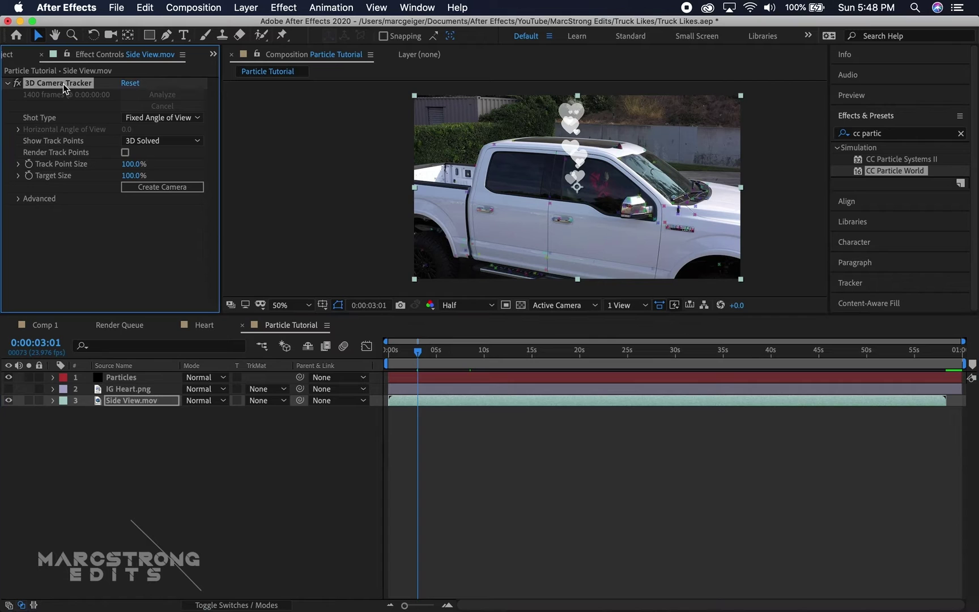
- Create a null and camera from track points on the truck's side mirror
click(627, 213)
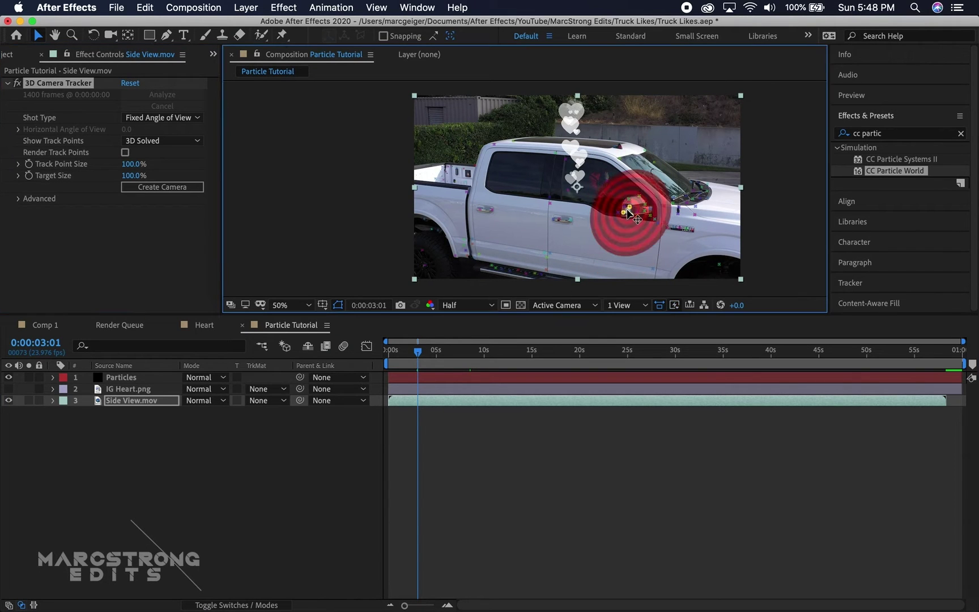
right_click(628, 213)
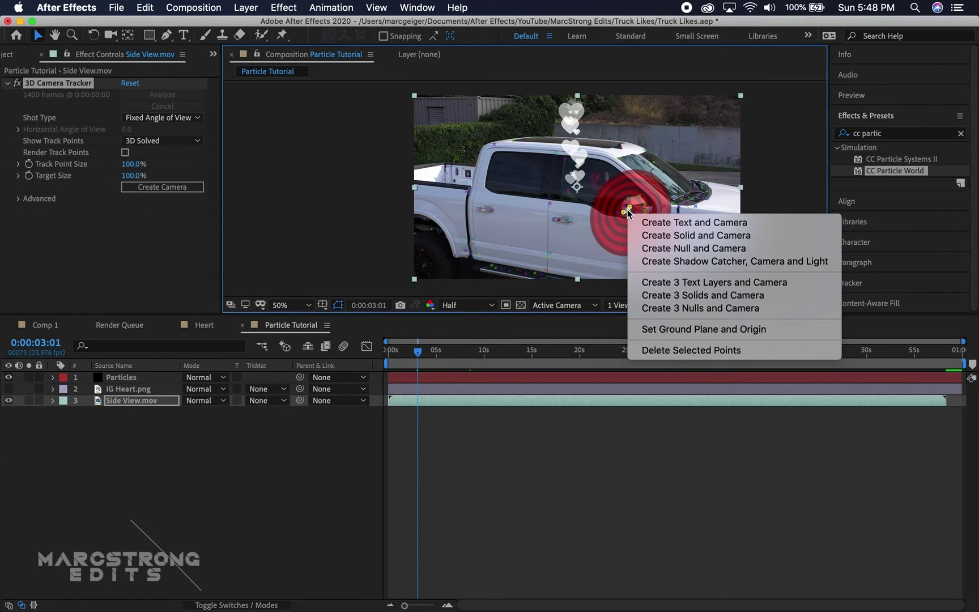
click(709, 250)
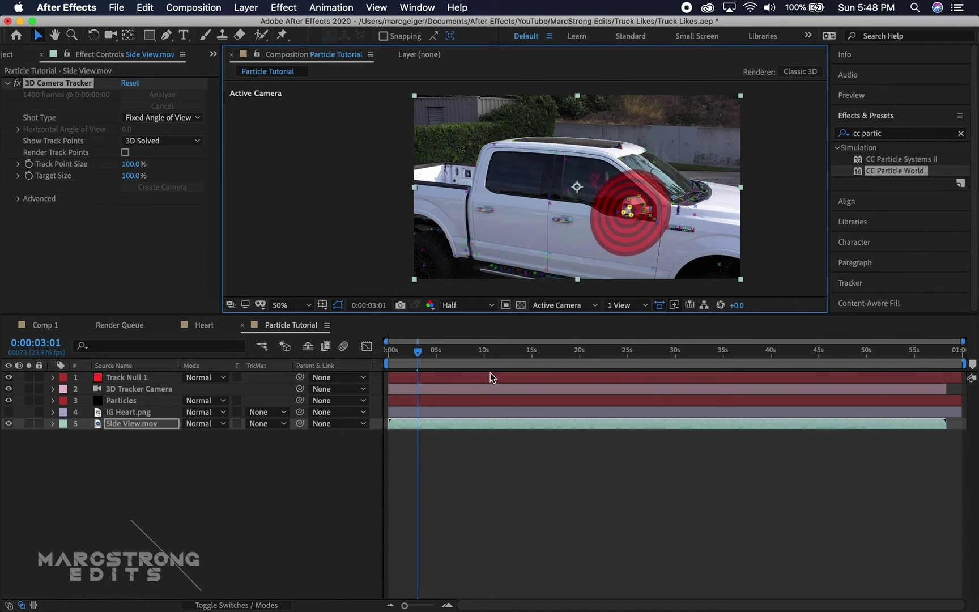
- Rename Track Null 1 to Controller 1
click(141, 377)
right_click(141, 379)
click(216, 599)
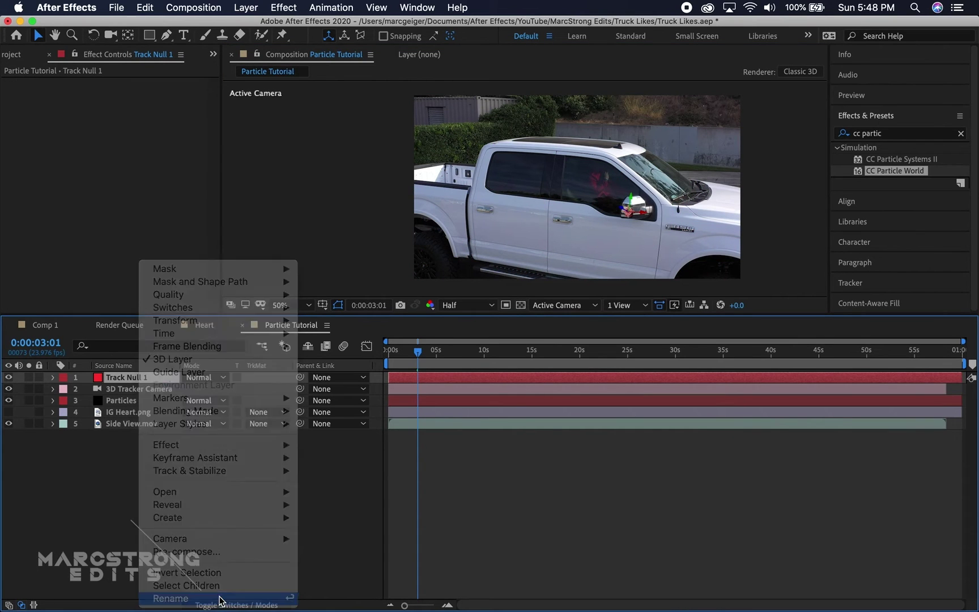
text(Controller)
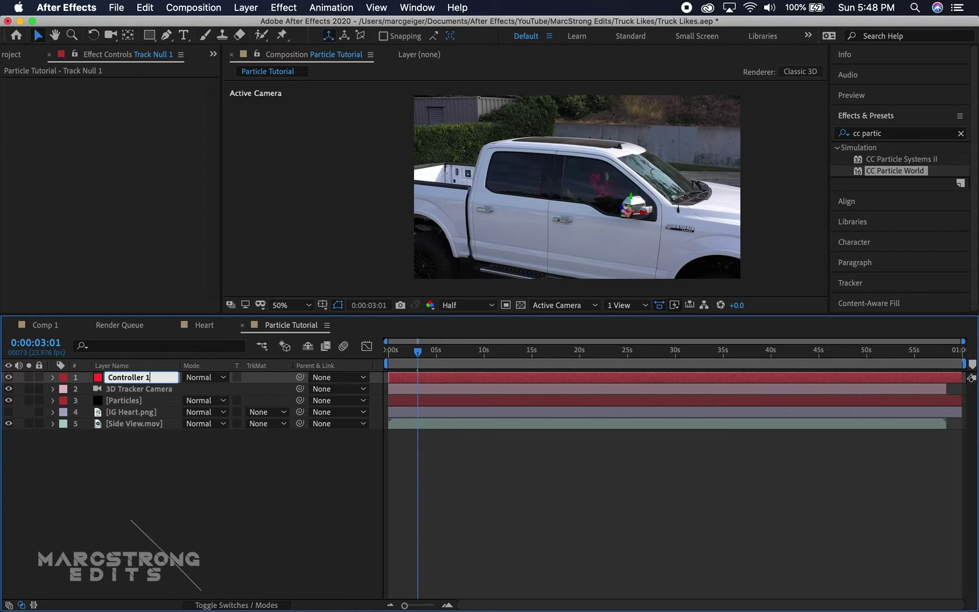
key(Return)
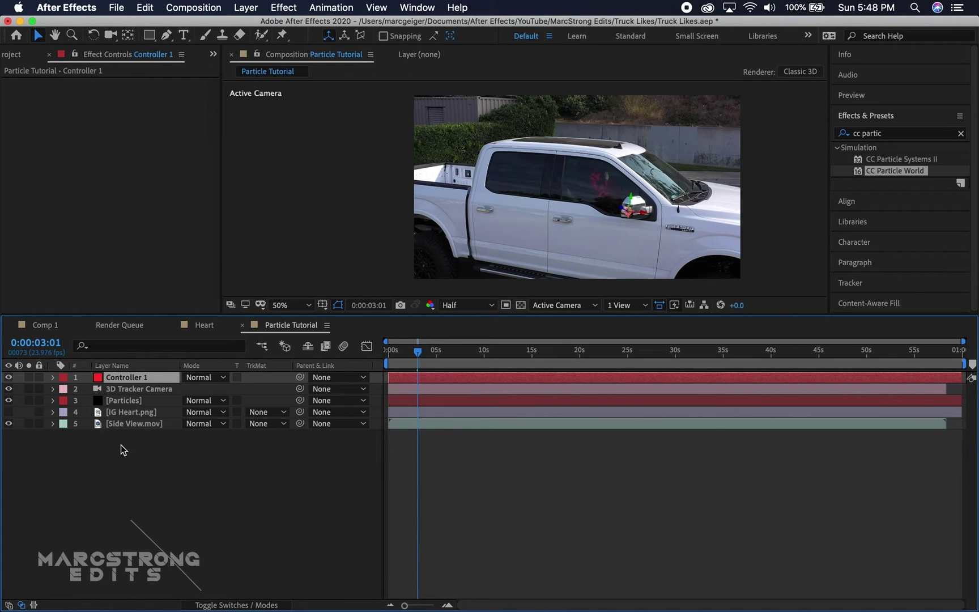
click(118, 402)
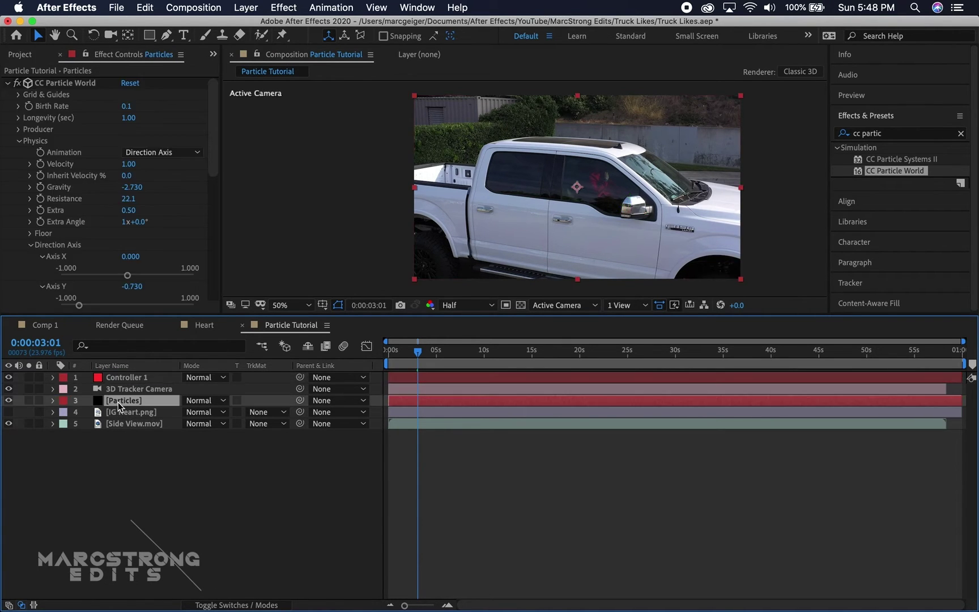
- Paste the Controller 1 expression from Notes into Producer Position X
click(53, 400)
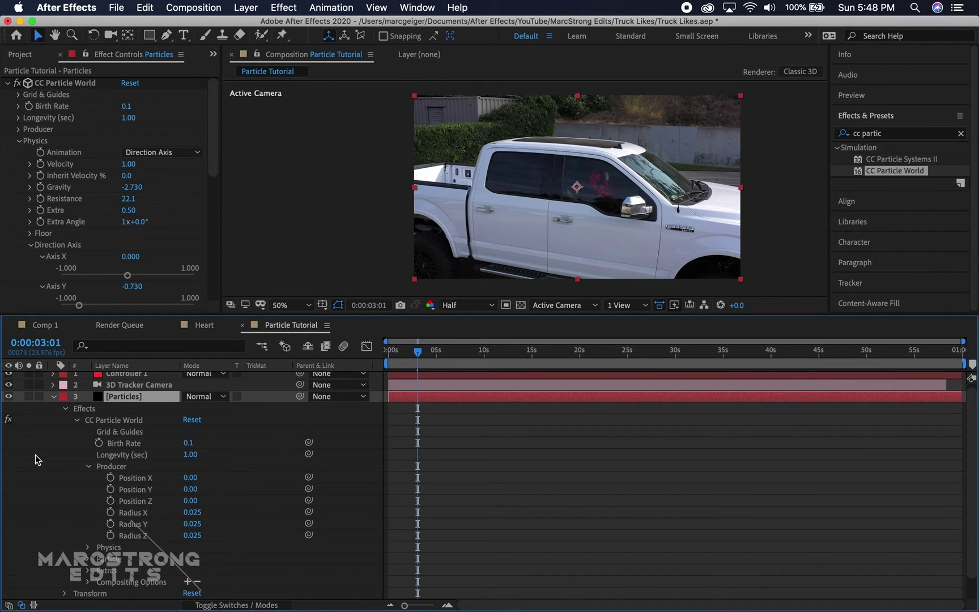
scroll(35, 454, down, 1)
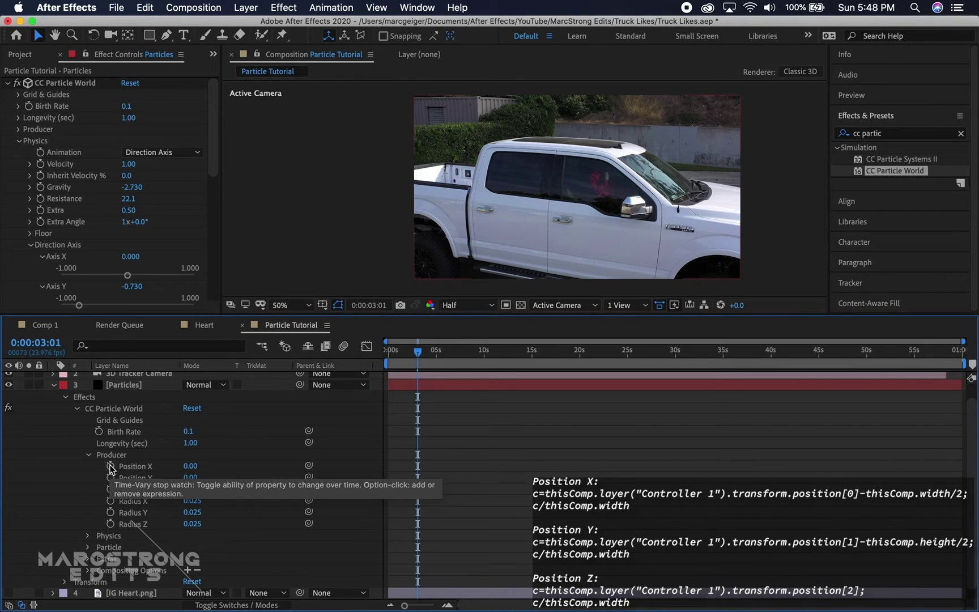
alt+click(111, 466)
mouse_move(113, 600)
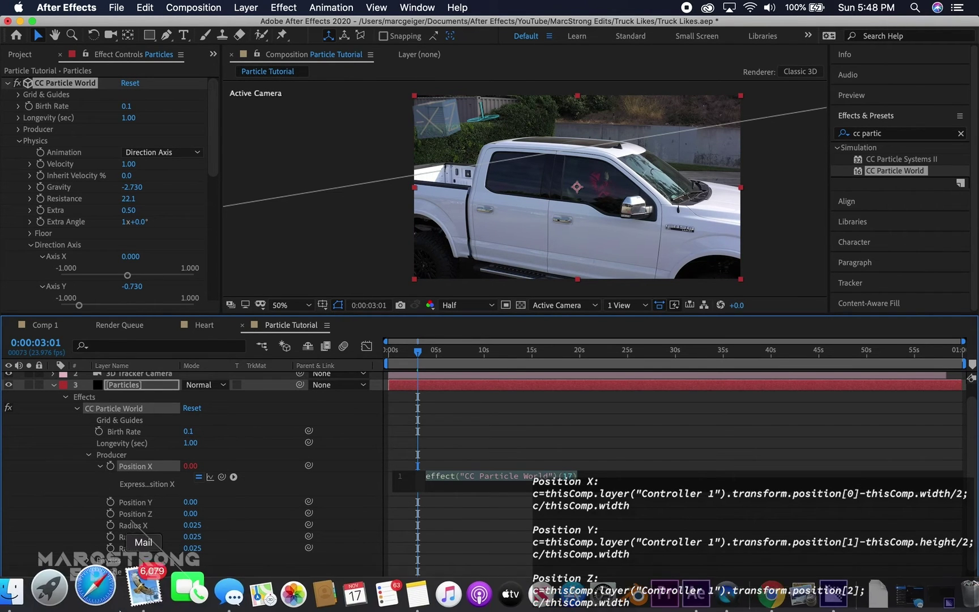
click(381, 592)
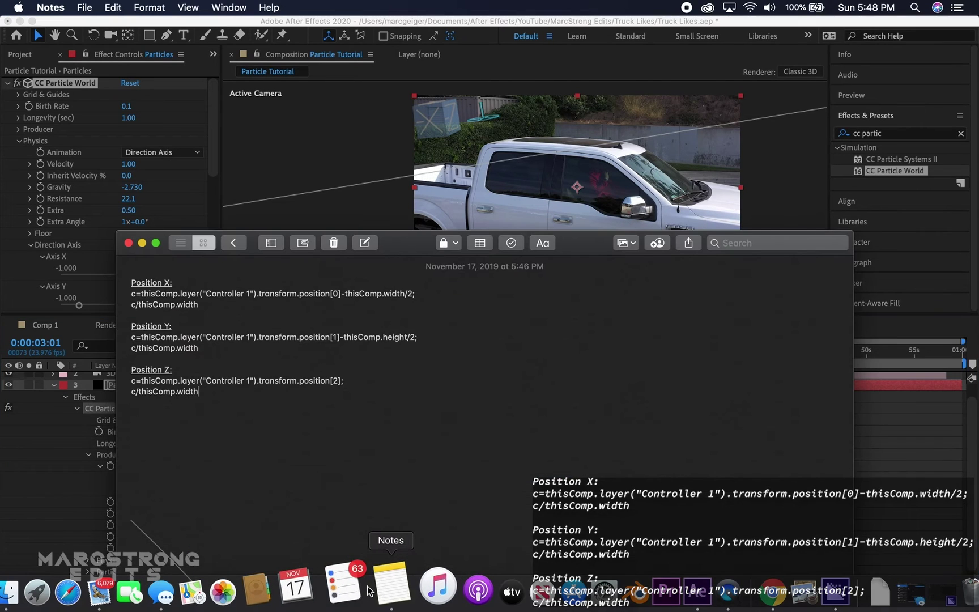
drag(200, 305, 134, 297)
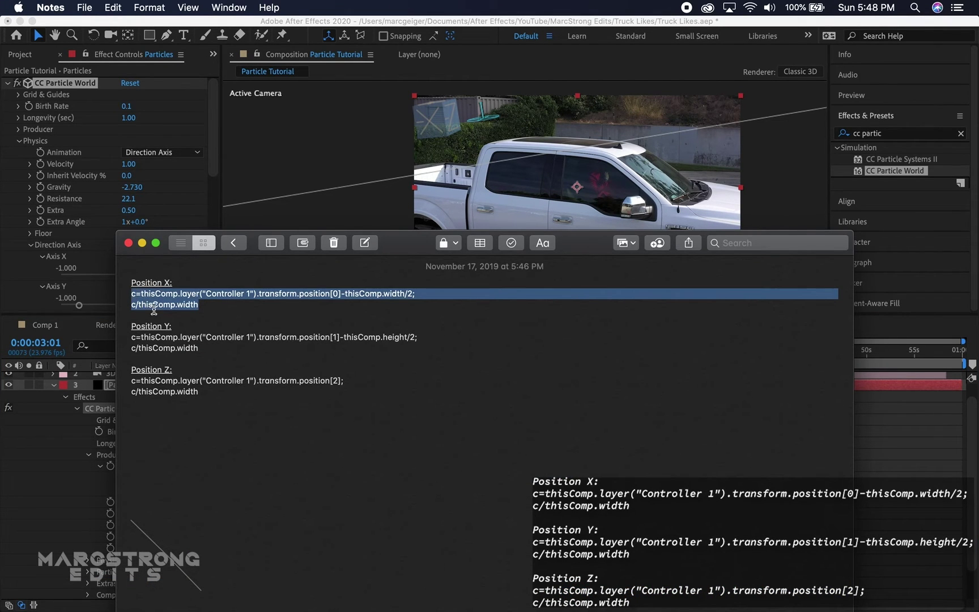
key(super+c)
click(10, 480)
click(539, 478)
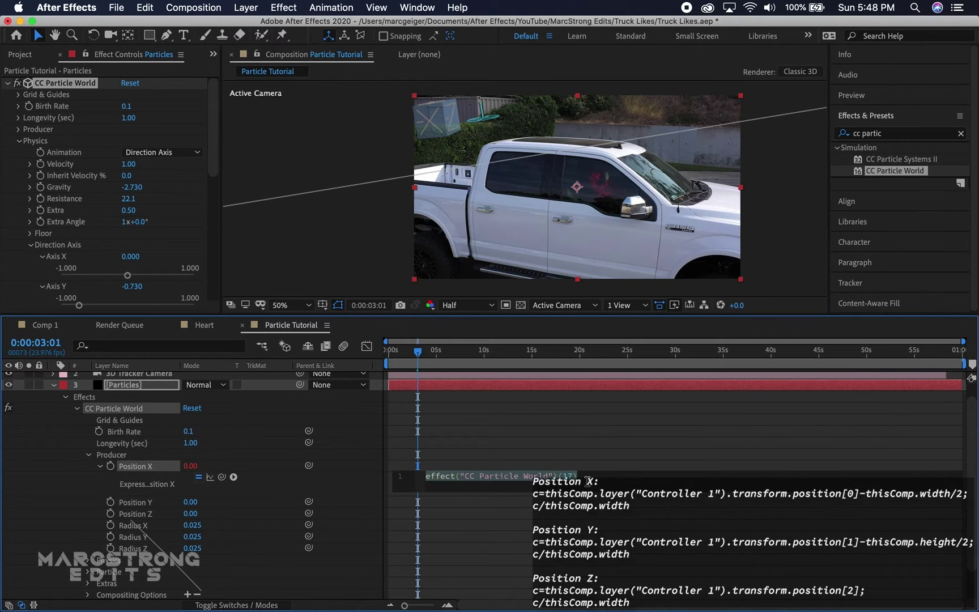
key(super+v)
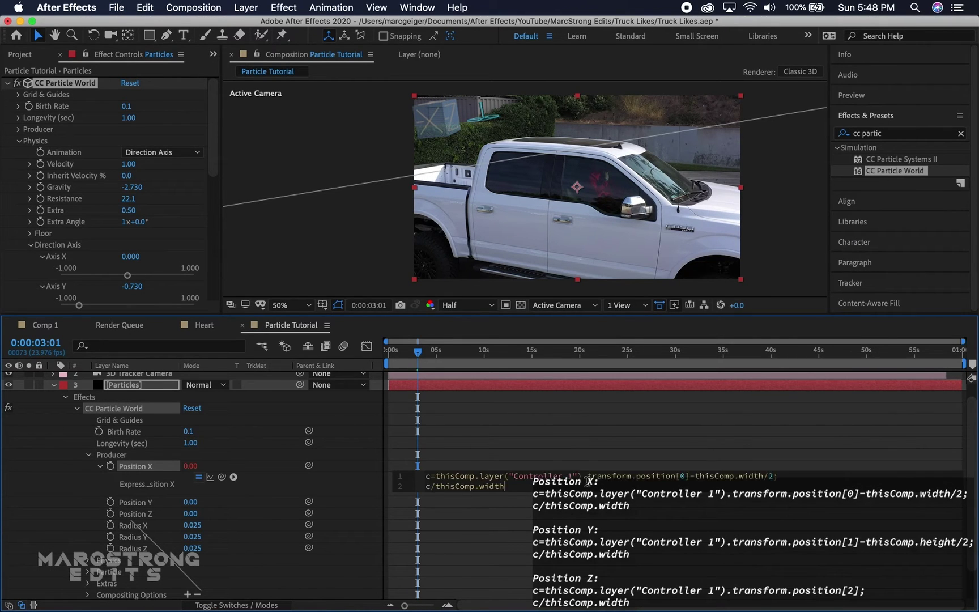
- Give Producer Position Y the Controller 1 expression copied from Notes
click(448, 462)
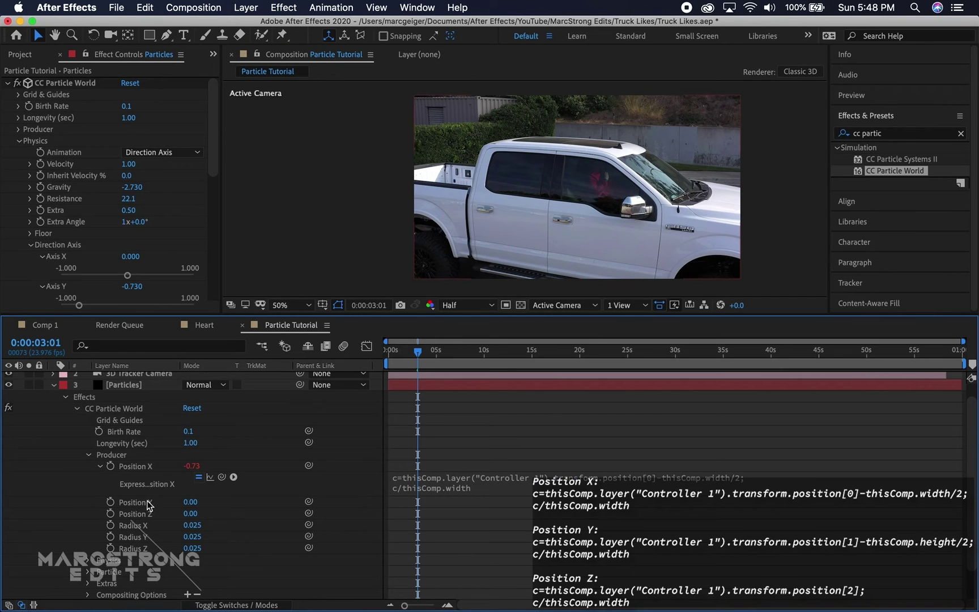
alt+click(111, 502)
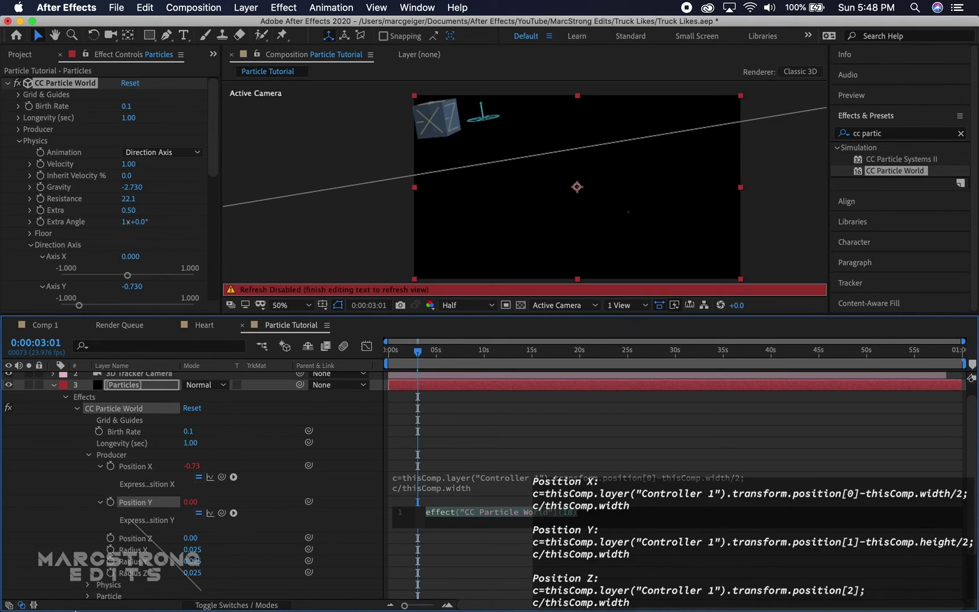
click(419, 592)
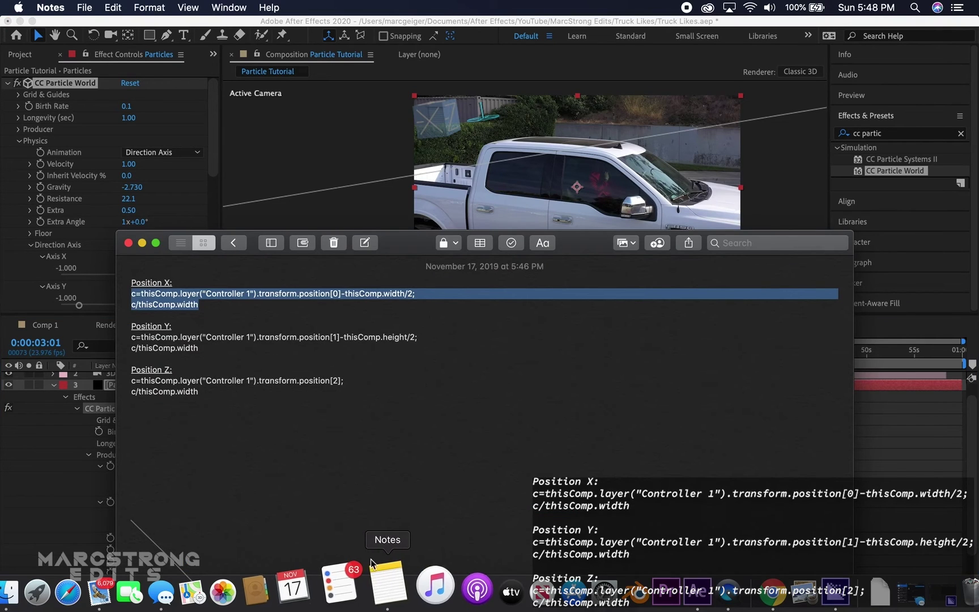
drag(219, 350, 134, 340)
drag(199, 351, 132, 339)
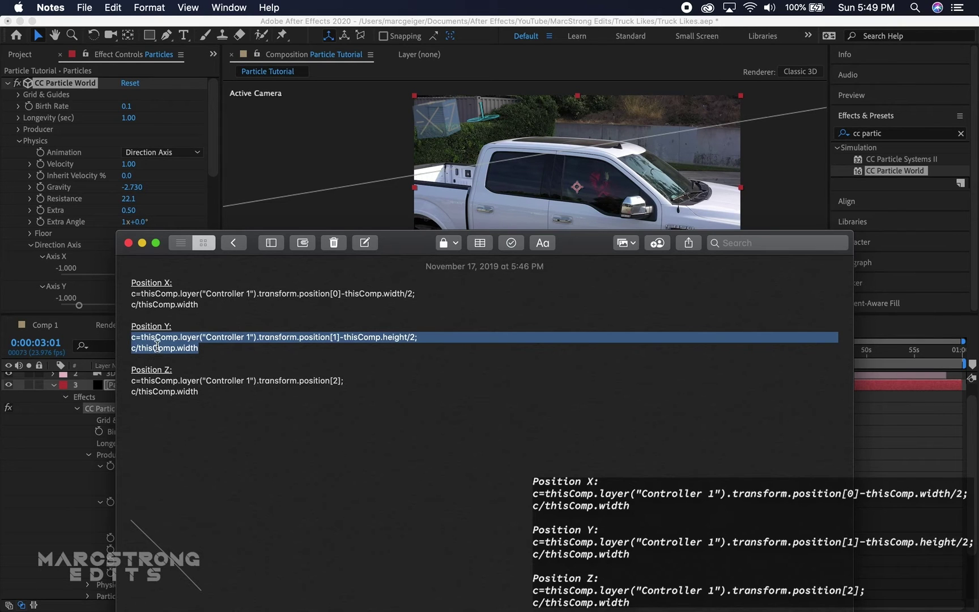
click(18, 467)
click(465, 516)
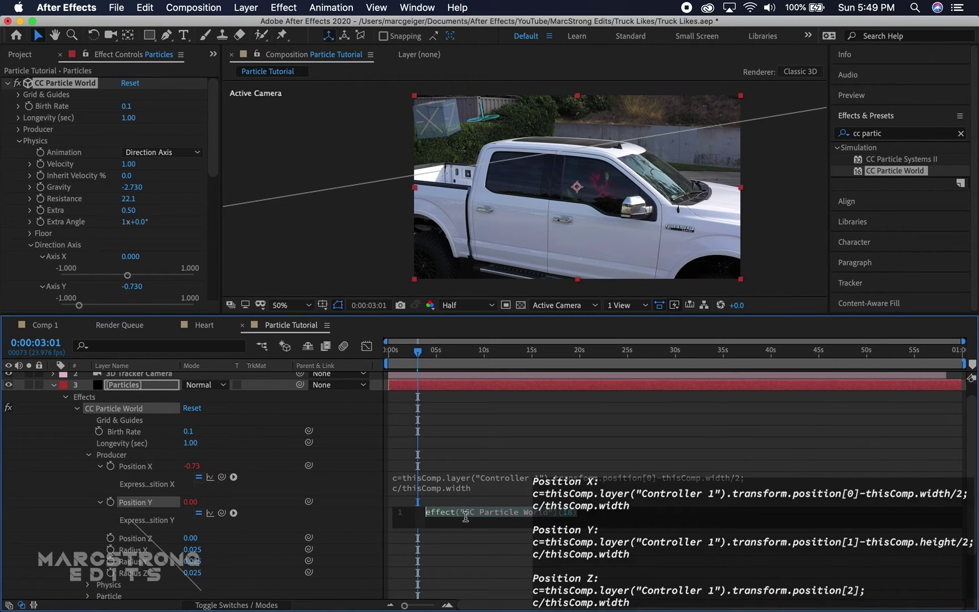
key(super+v)
click(490, 540)
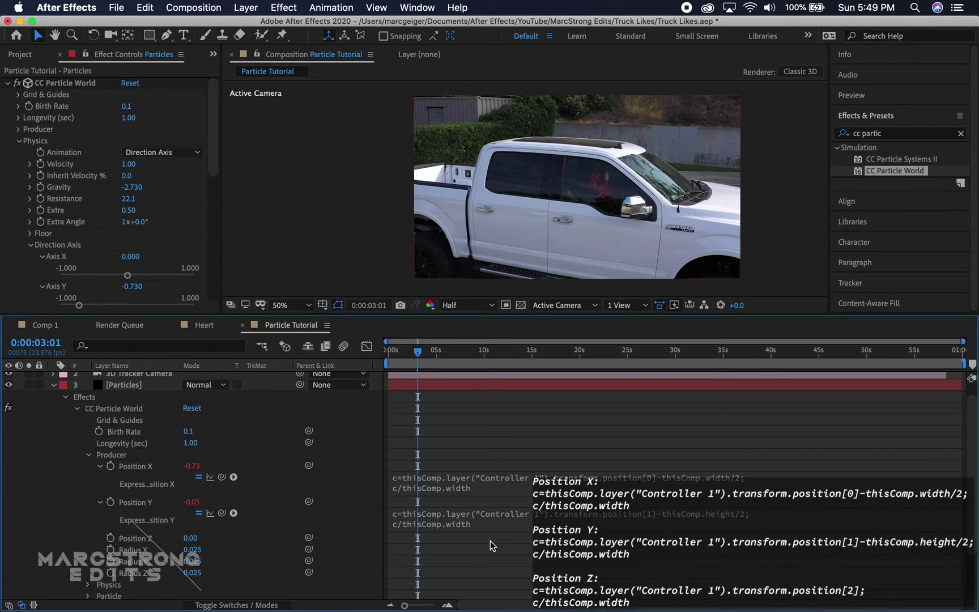
- Replace the Producer Position Z expression with the Controller 1 expression from Notes
alt+click(111, 540)
mouse_move(324, 601)
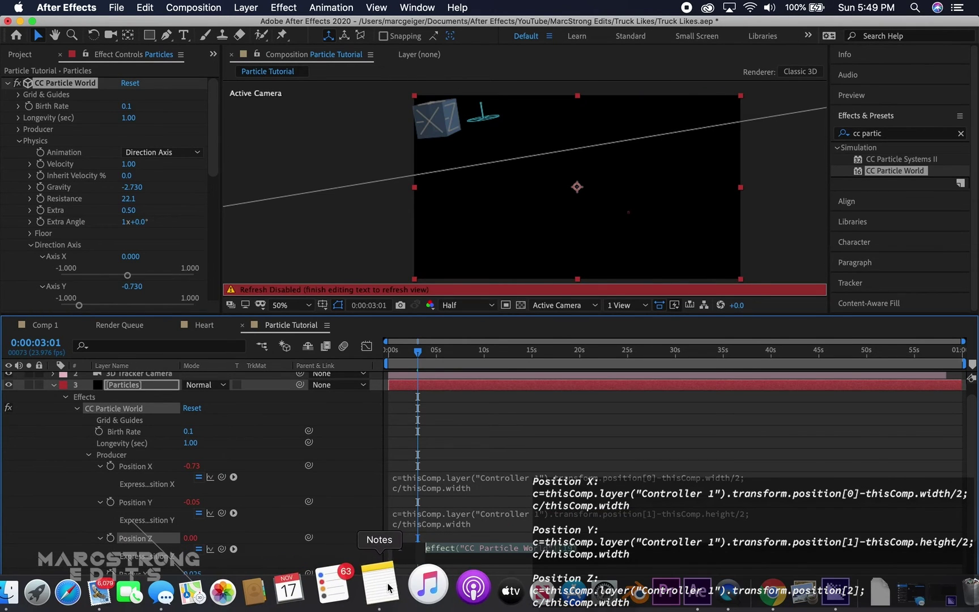
click(389, 587)
drag(200, 392, 131, 383)
key(super+c)
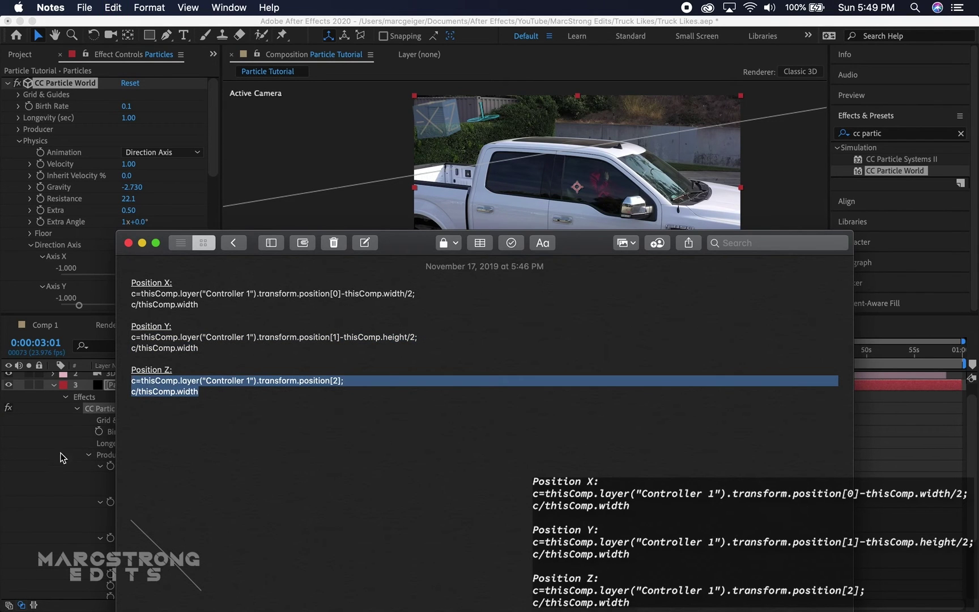
click(64, 476)
click(429, 548)
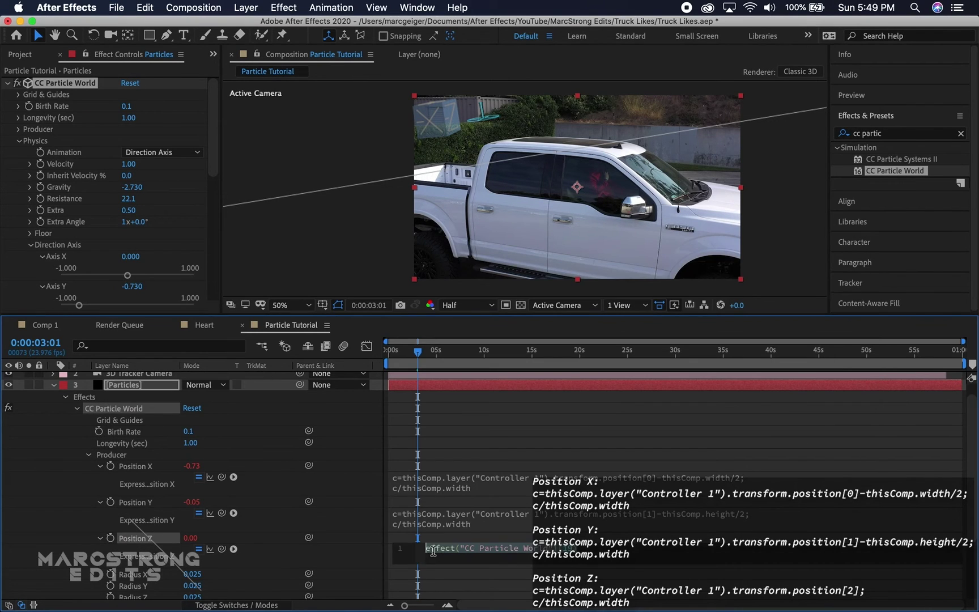
key(super+v)
click(535, 580)
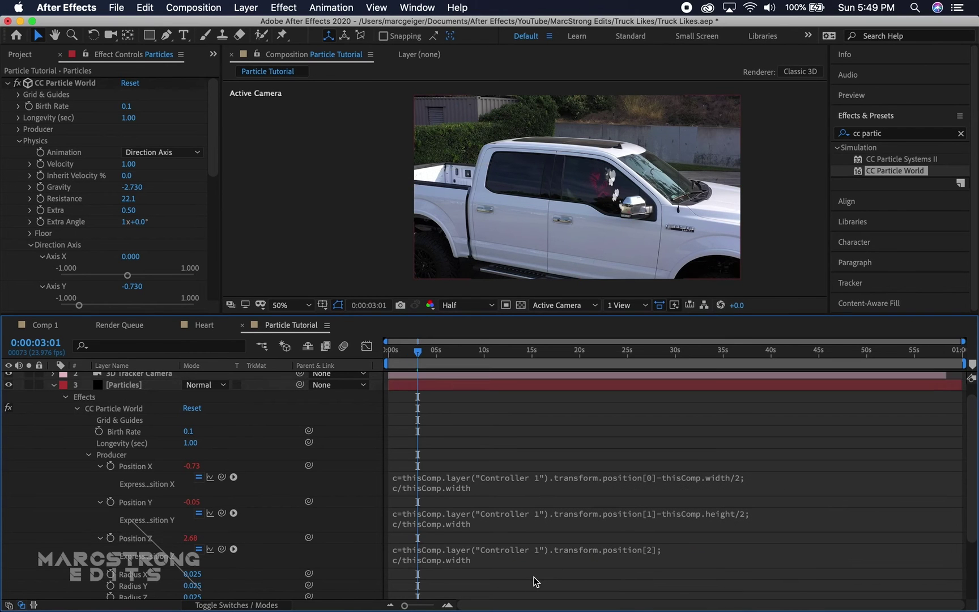
- Preview from the start, then strengthen Gravity to -8.460
drag(415, 354, 319, 356)
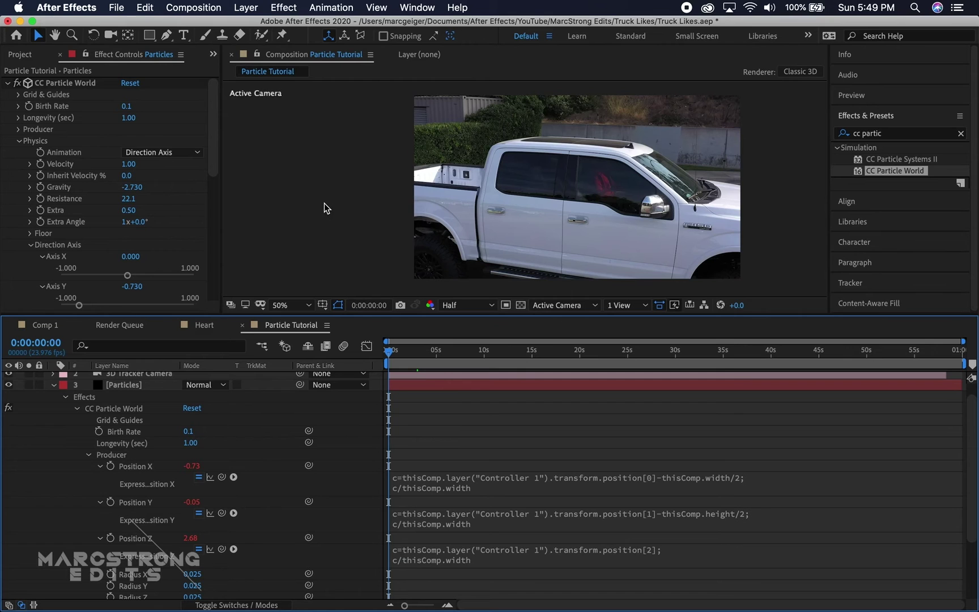
key(space)
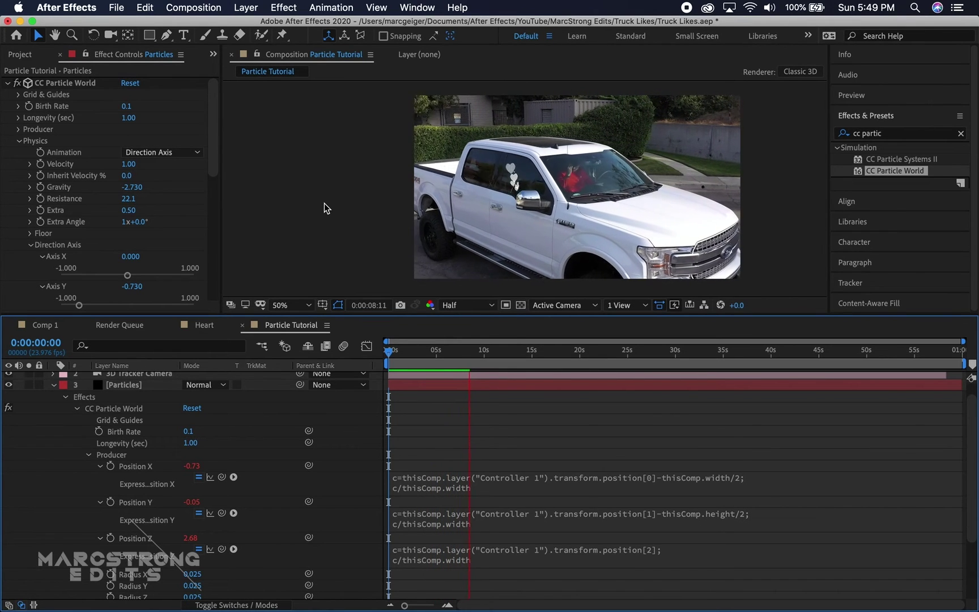
key(space)
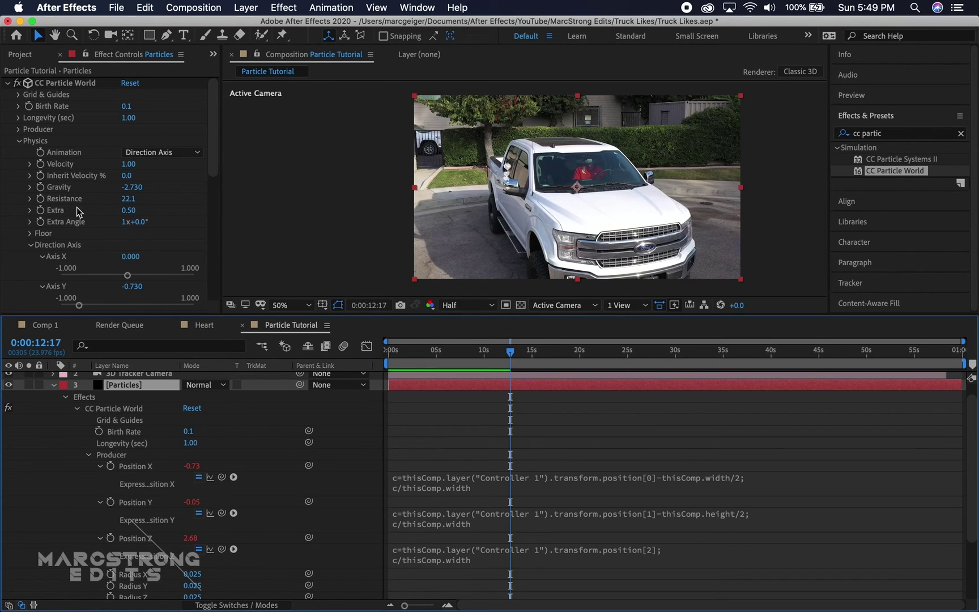
drag(130, 187, 68, 193)
click(440, 351)
- Set Birth Rate to 0.2, Death Size to 0.940 and Size Variation to 94.0%, previewing the hearts
click(18, 106)
mouse_move(126, 106)
mouse_down()
mouse_move(139, 112)
mouse_move(130, 112)
mouse_up()
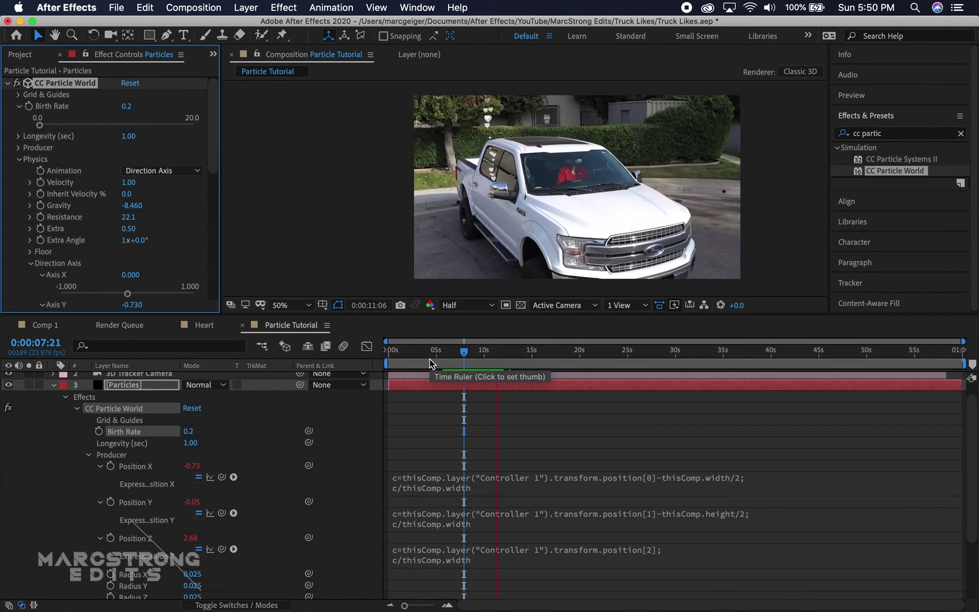
key(space)
scroll(107, 193, down, 10)
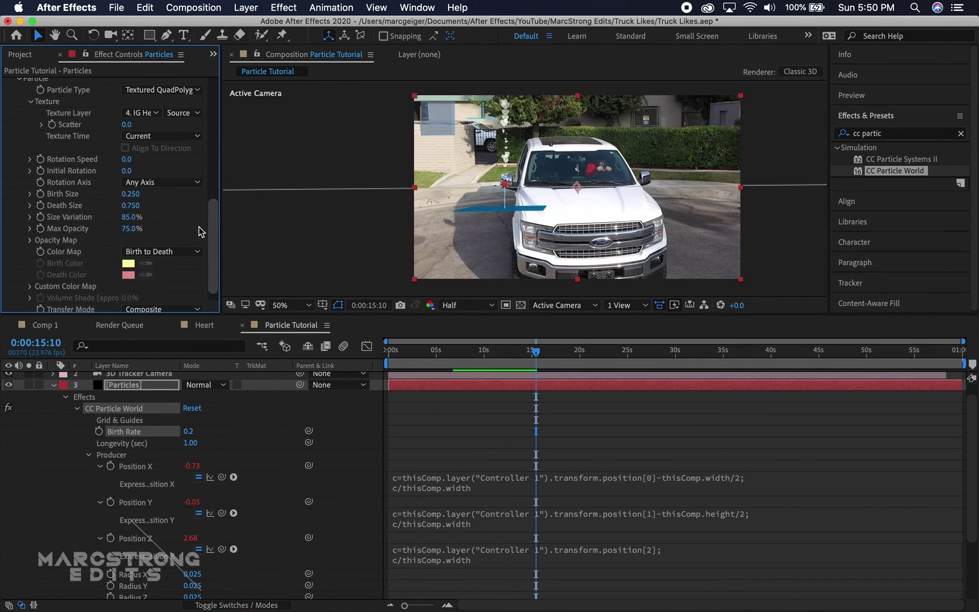
drag(131, 217, 141, 217)
key(space)
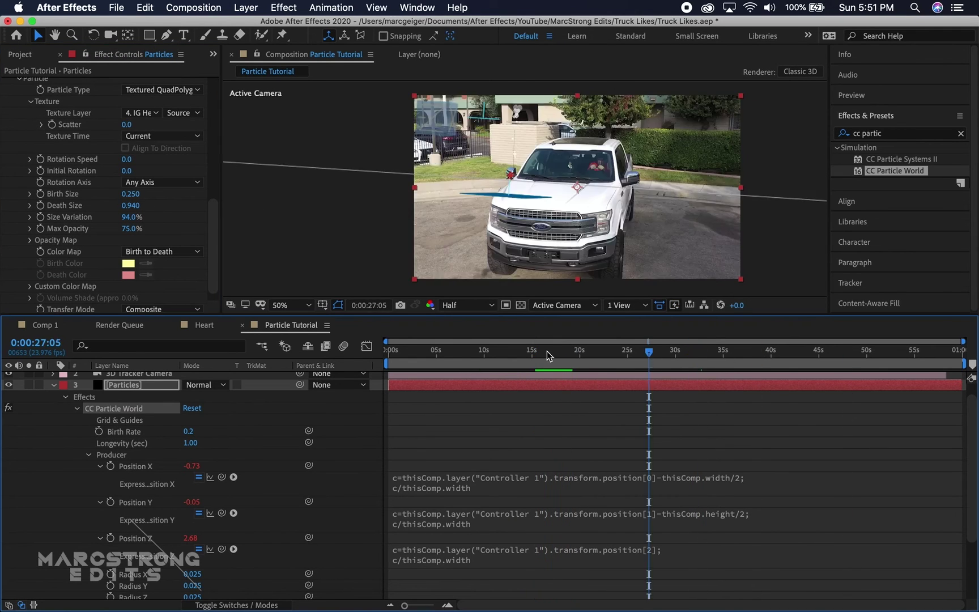
scroll(79, 482, down, 5)
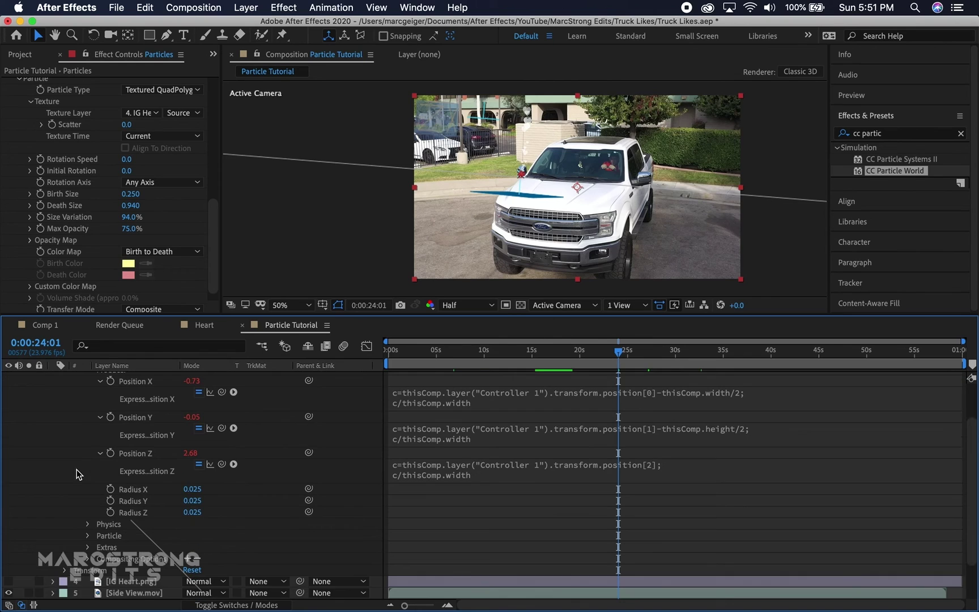
- Create a tracked null at a 3D Camera Tracker point on the truck's side
click(140, 592)
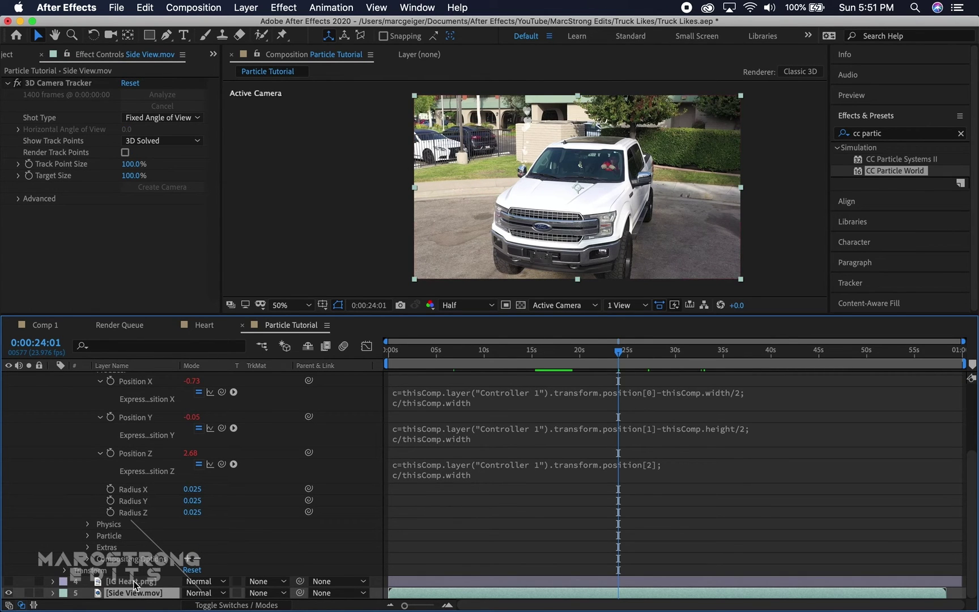
click(64, 83)
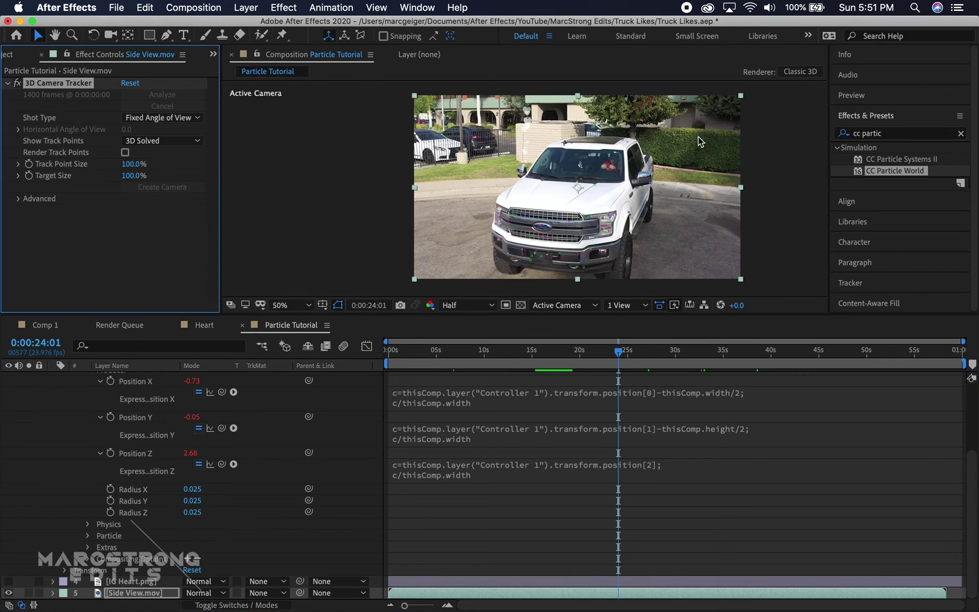
click(653, 188)
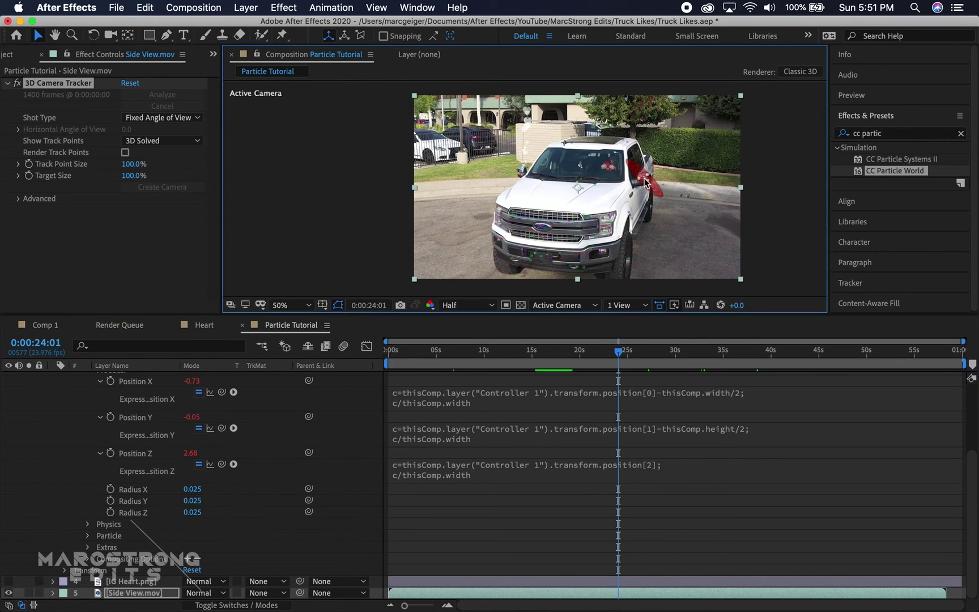
right_click(646, 183)
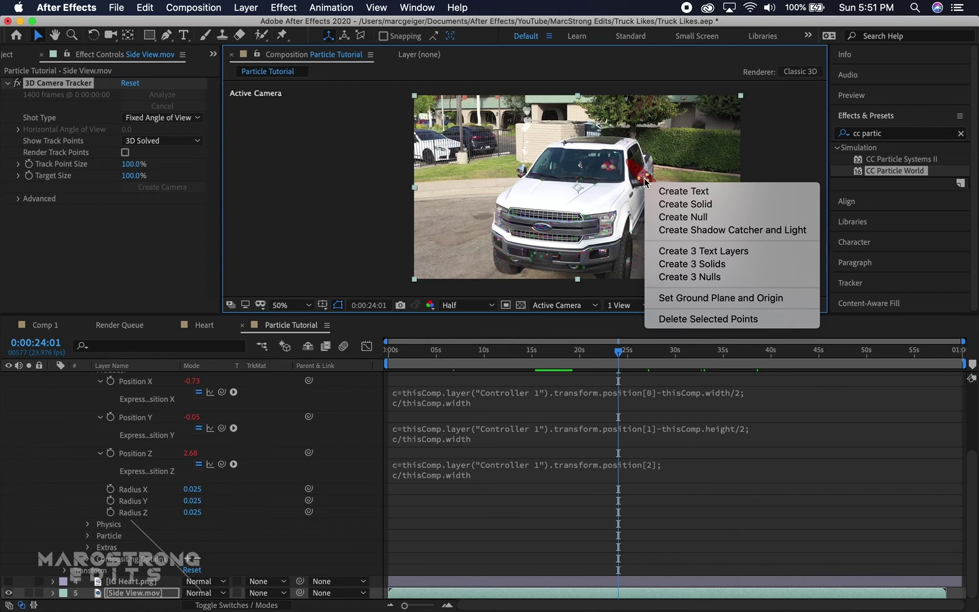
click(710, 218)
- Rename the new Track Null 1 layer to 'Controller 2'
click(123, 377)
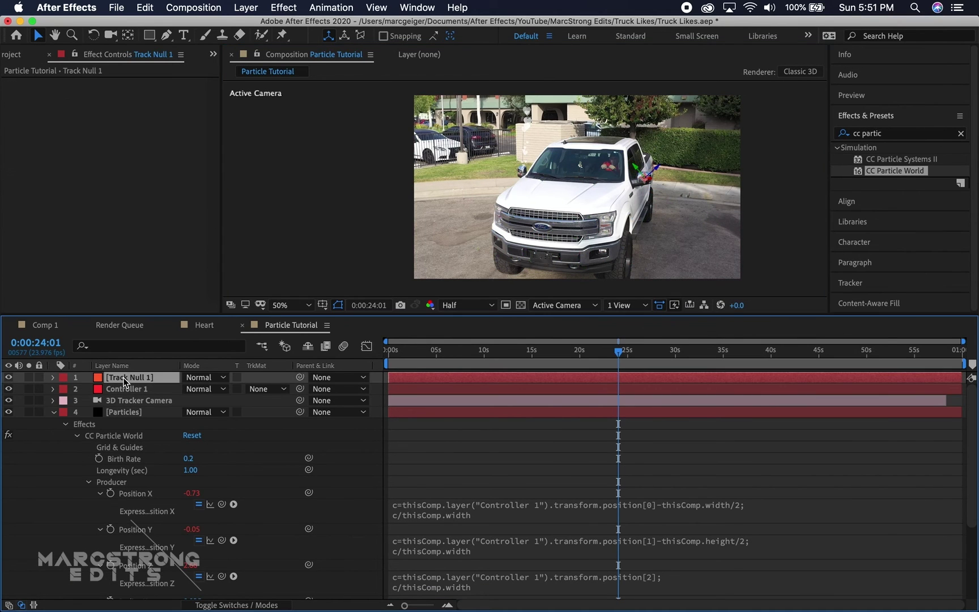
right_click(123, 378)
click(154, 598)
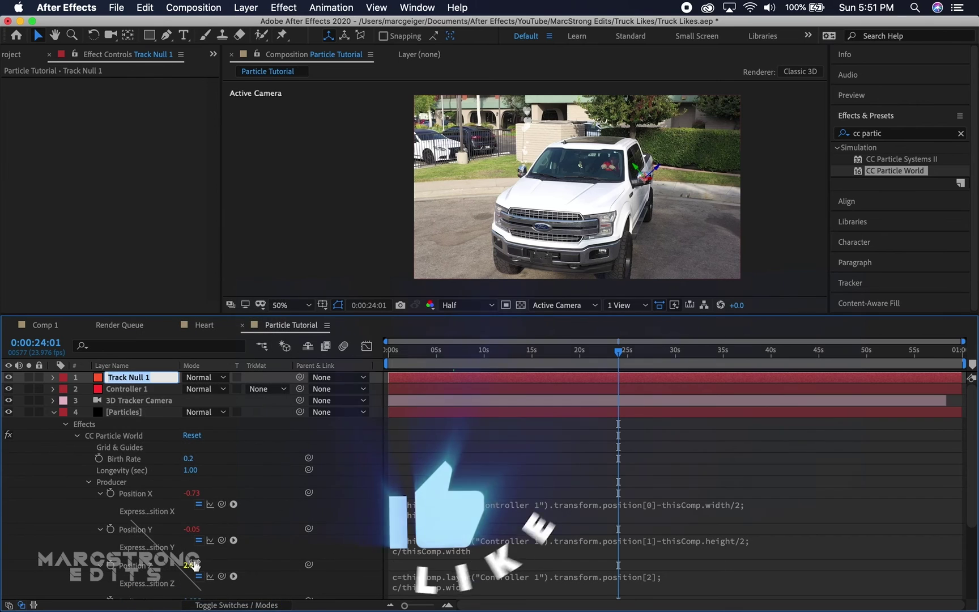
text(Con)
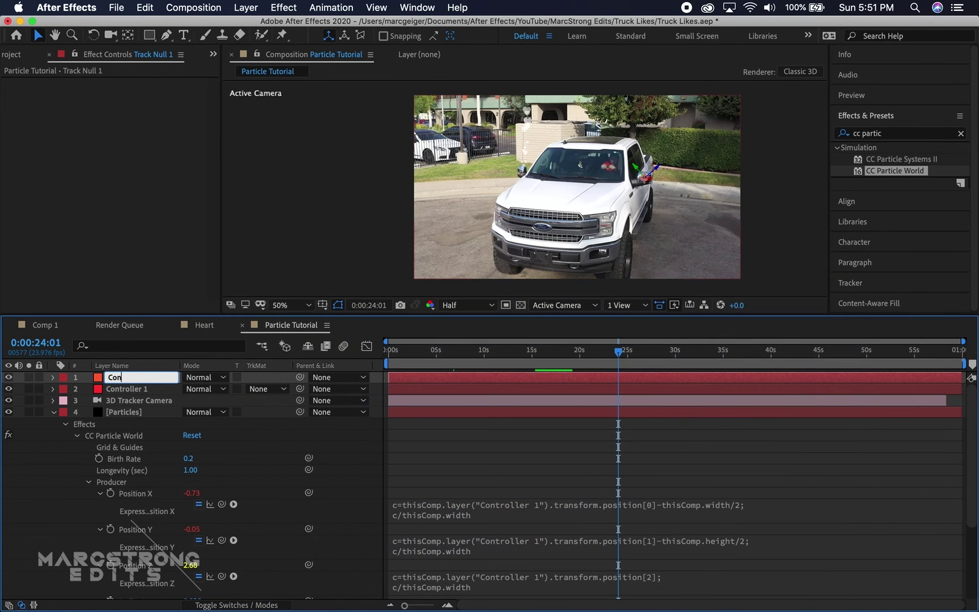
text(troller)
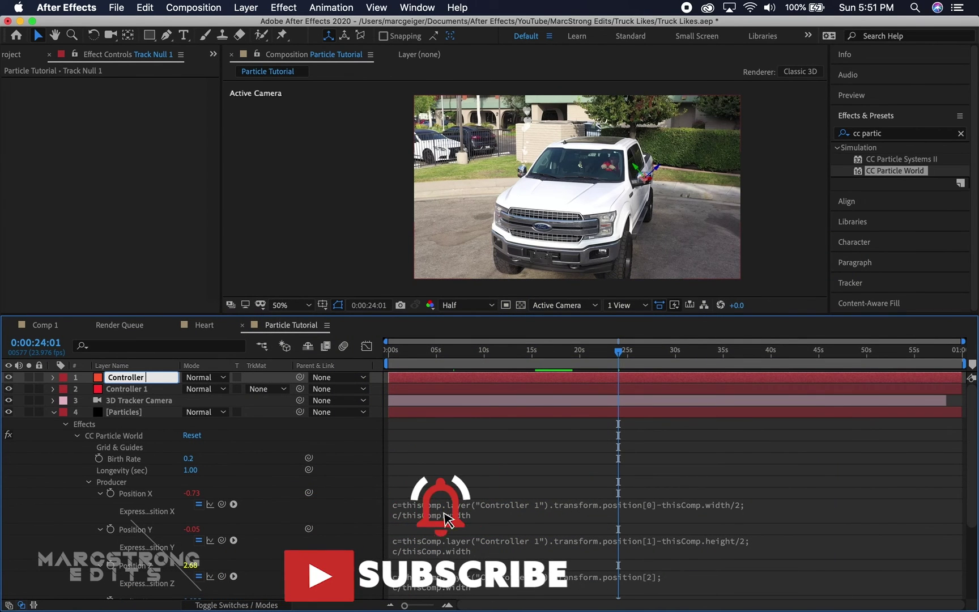
text( 2)
key(Return)
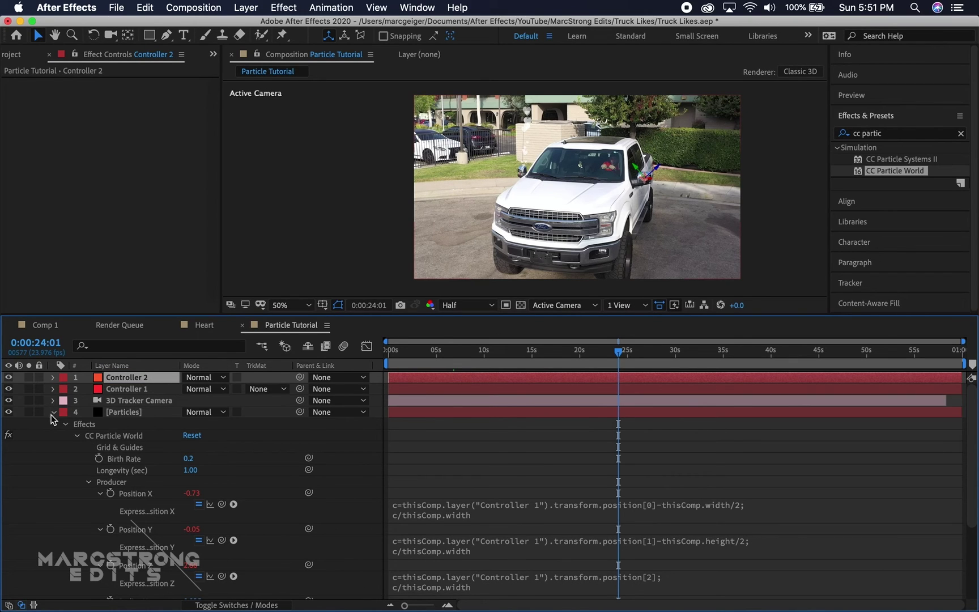
- Duplicate the Particles layer and expand the copy's CC Particle World Producer to show the Position X expression
click(125, 413)
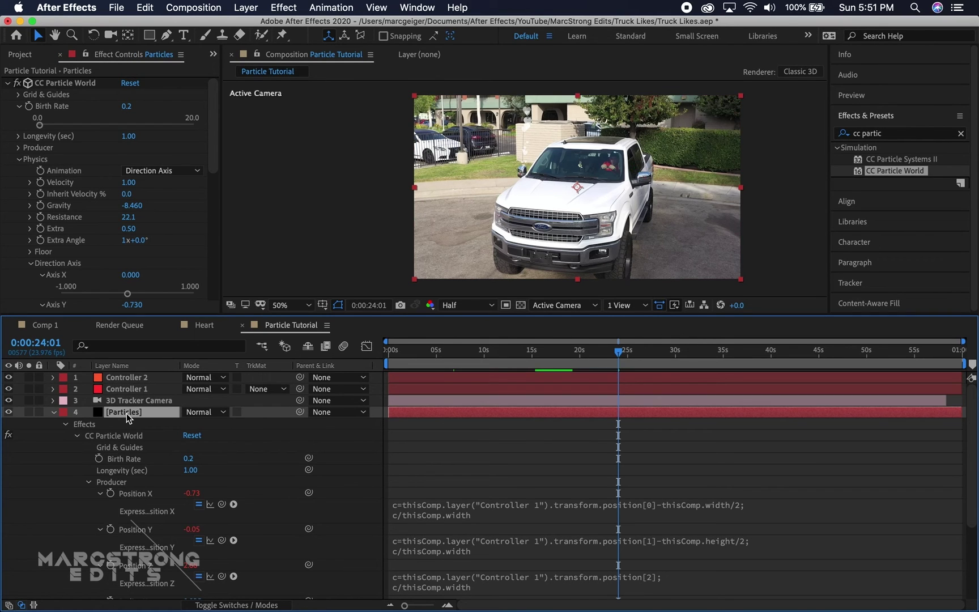
key(super+d)
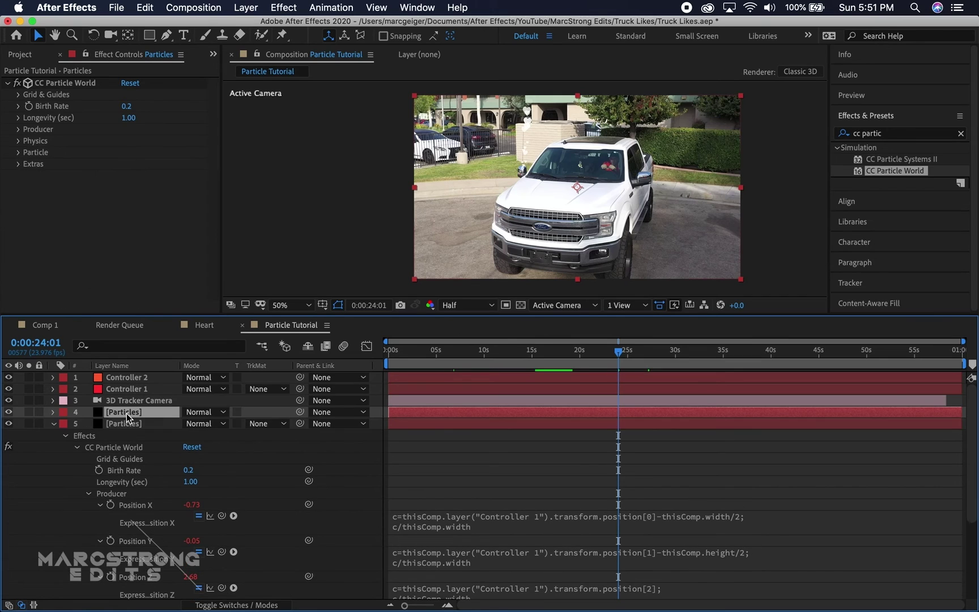
click(53, 423)
click(53, 413)
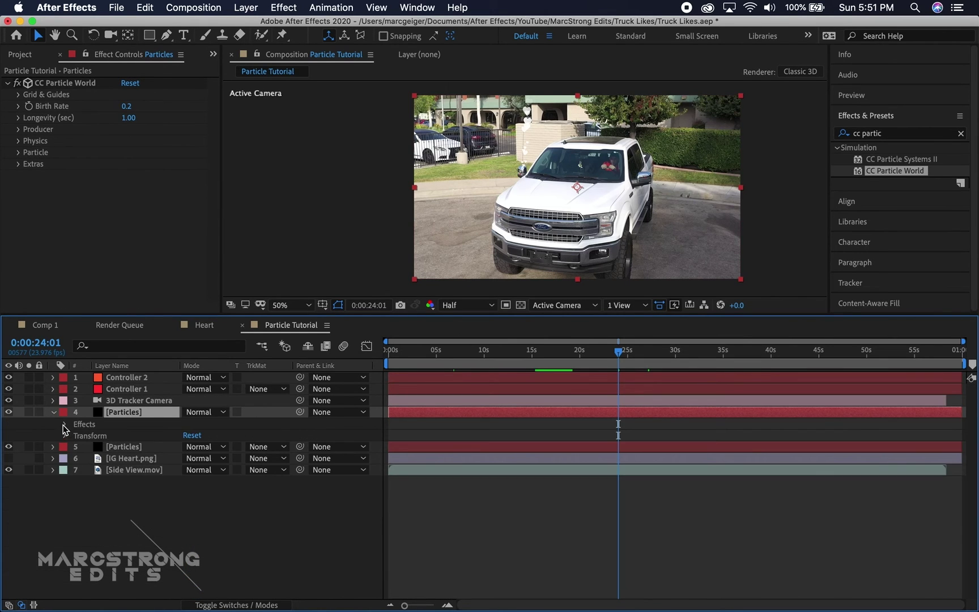
click(65, 425)
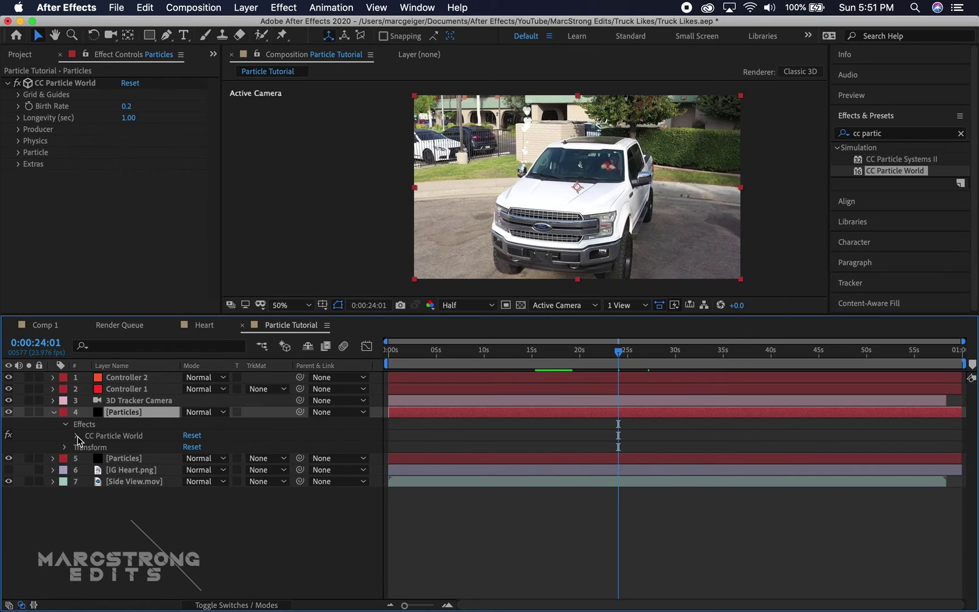
click(76, 436)
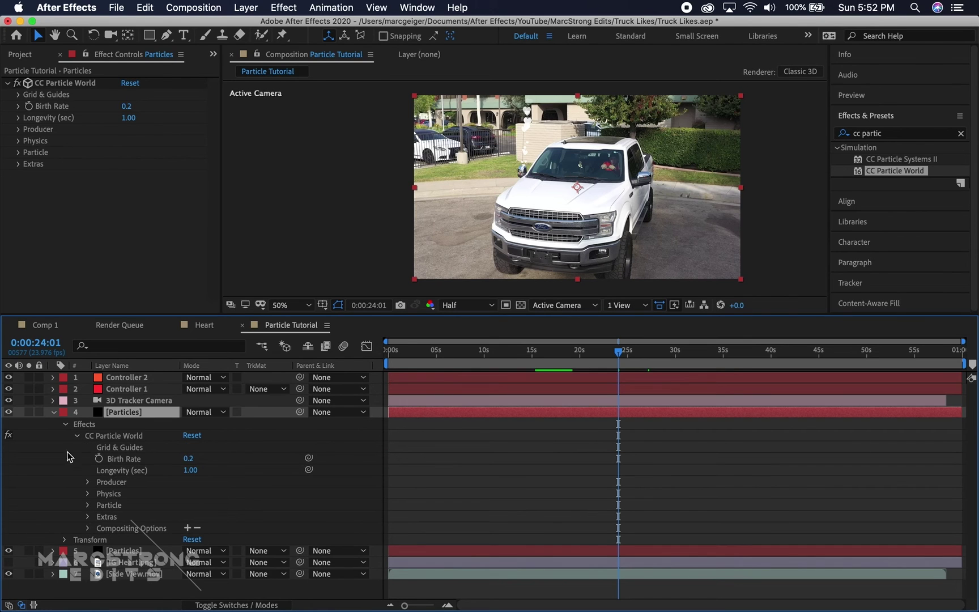
click(89, 483)
click(130, 493)
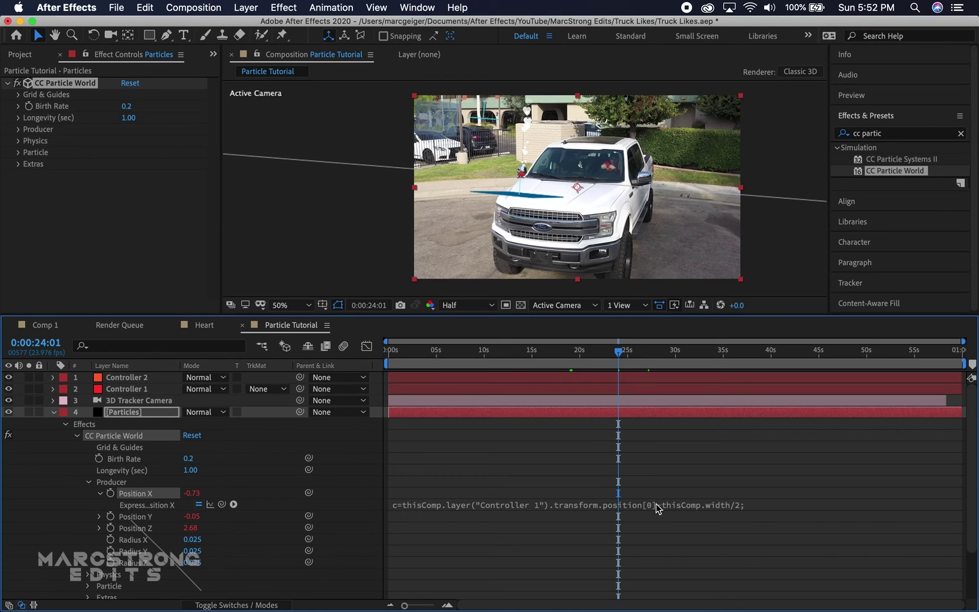
- Change the Position X expression to reference Controller 2 instead of Controller 1
click(541, 505)
click(573, 503)
key(BackSpace)
text(2)
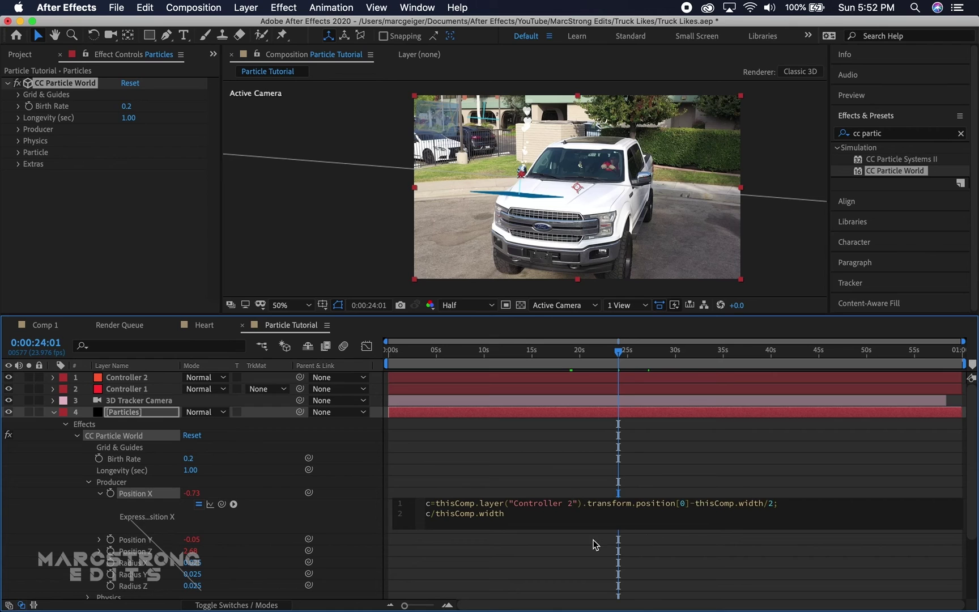
click(595, 544)
- Change the Position Y expression to reference Controller 2
click(136, 541)
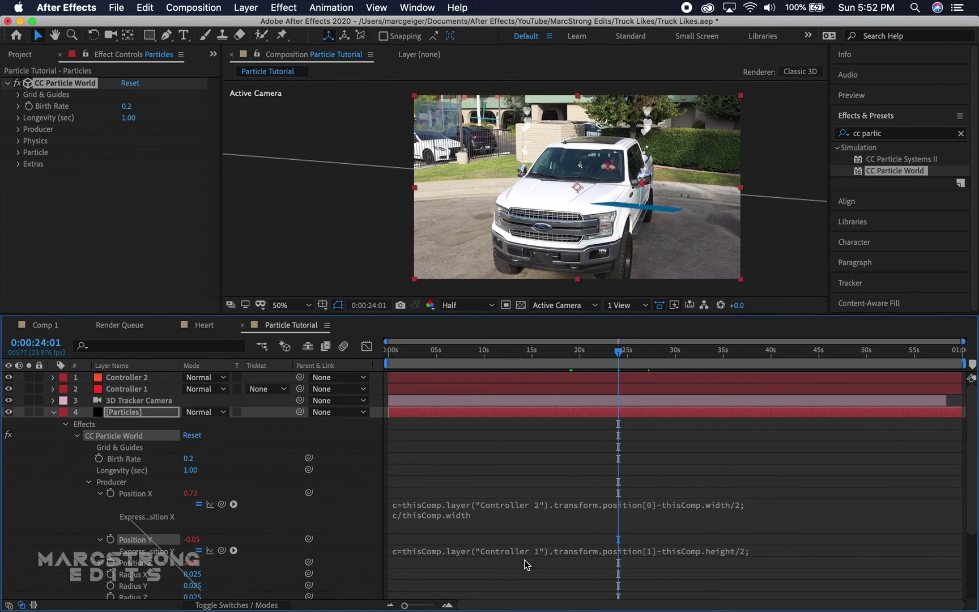
click(537, 548)
click(571, 548)
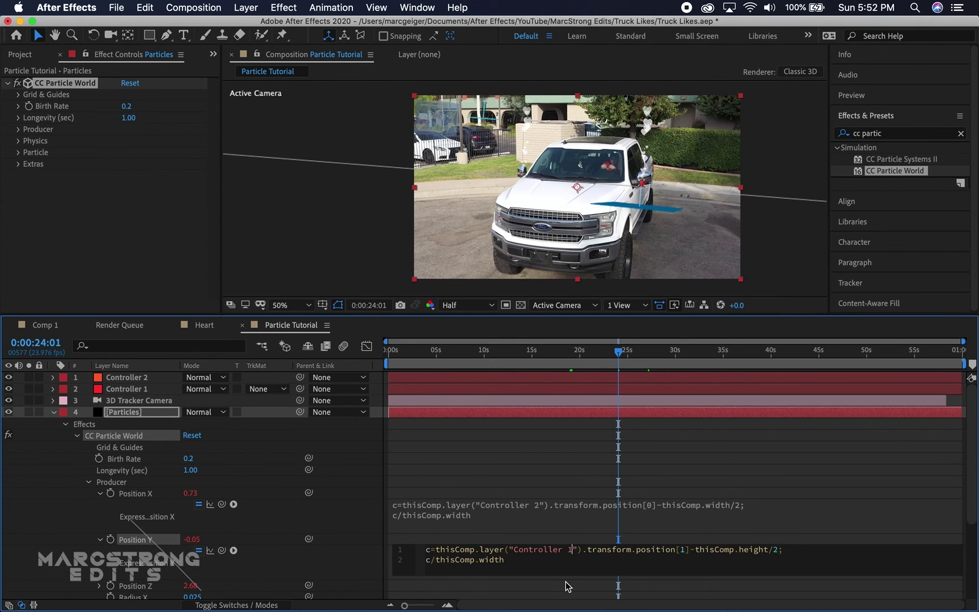
key(BackSpace)
text(2)
click(563, 584)
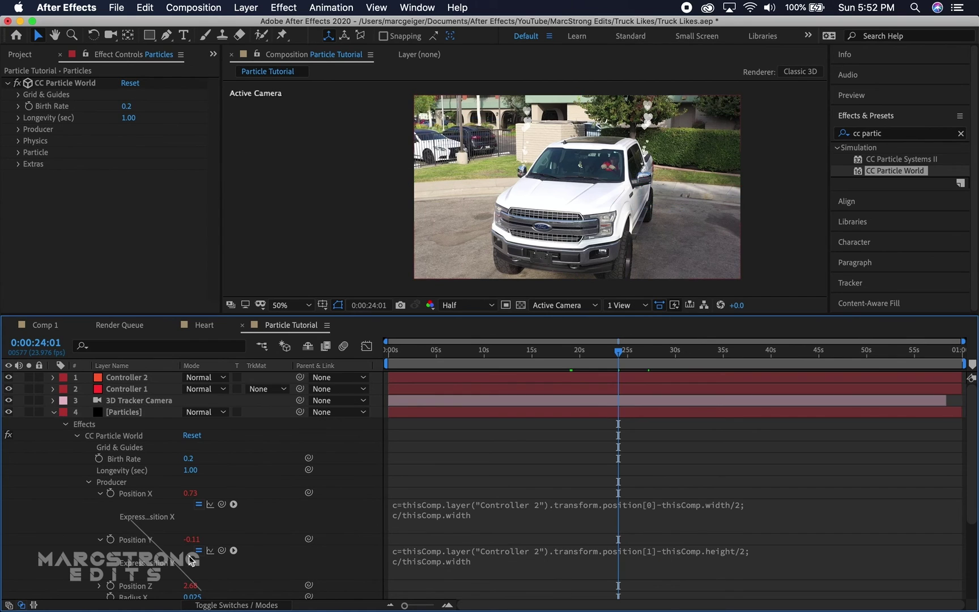
- Point the Position Z expression at Controller 2, collapse layer 4, and preview the particles
scroll(147, 564, down, 2)
click(145, 541)
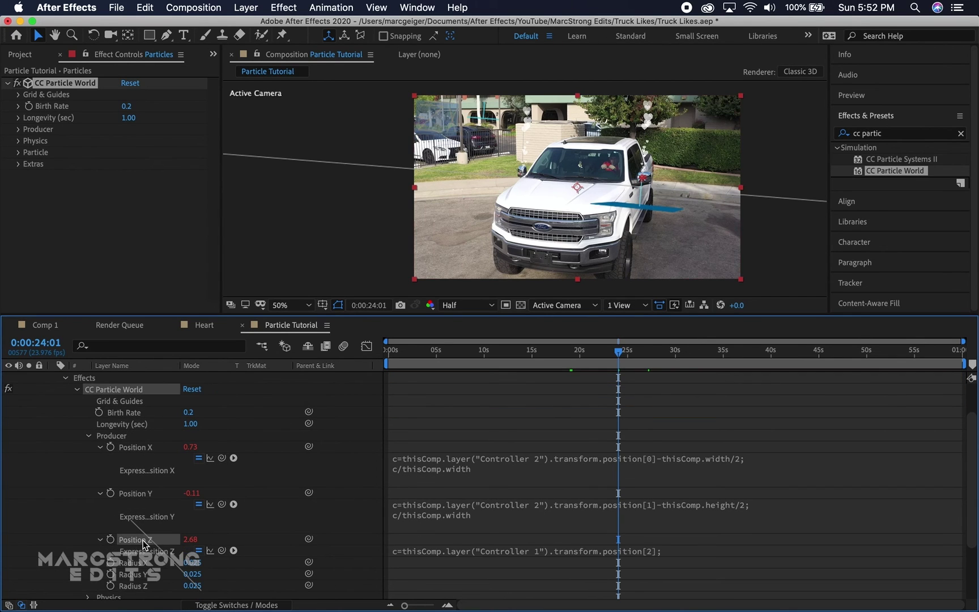
click(541, 552)
click(572, 548)
key(BackSpace)
text(2)
click(575, 590)
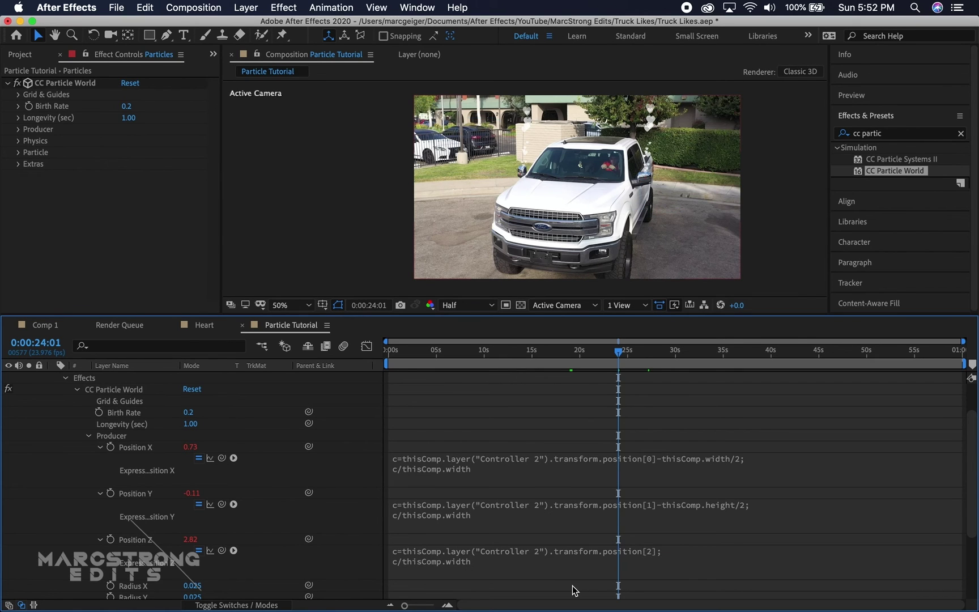
drag(466, 349, 386, 349)
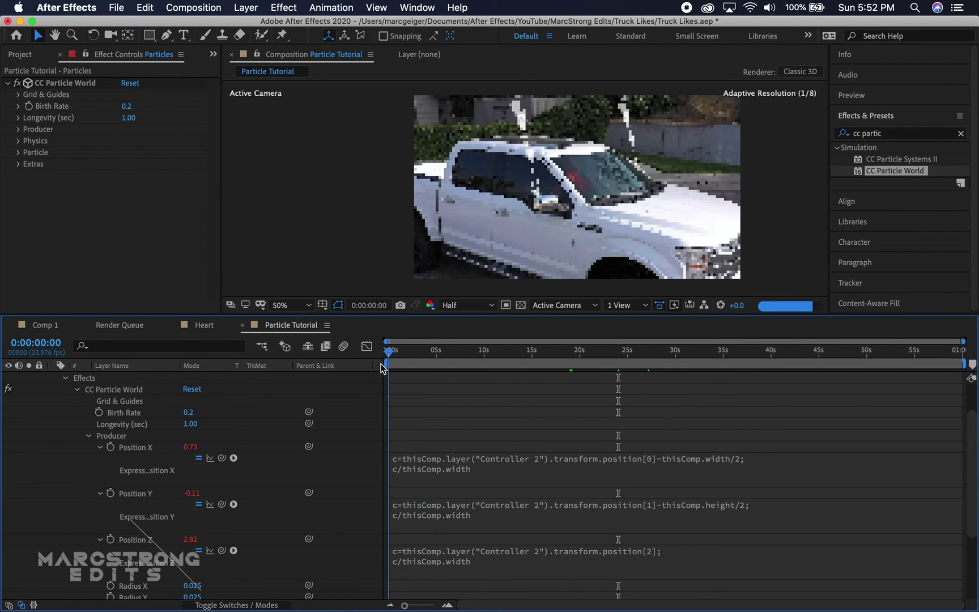
scroll(49, 413, up, 2)
click(53, 411)
key(space)
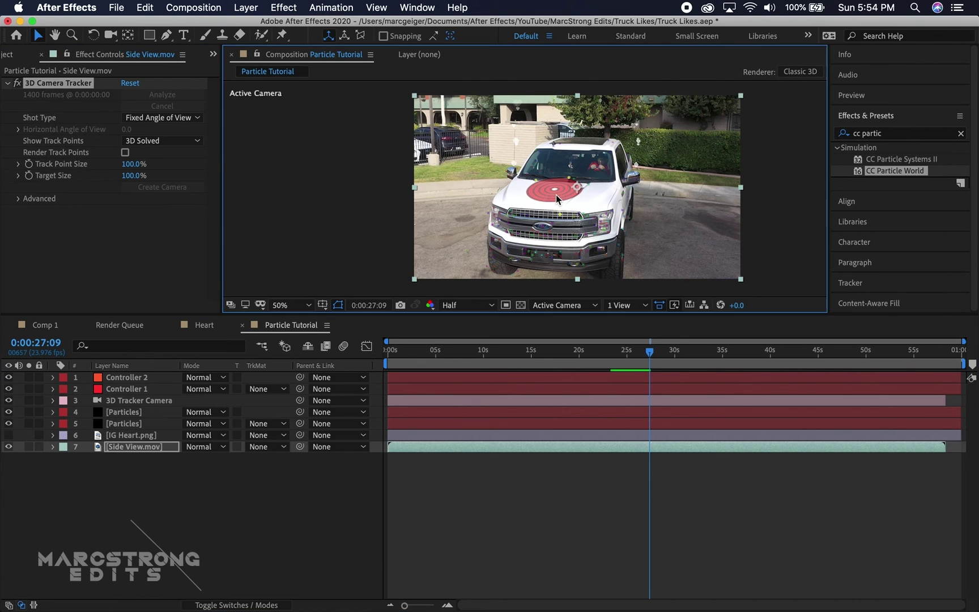
- Create a null at a truck track point and rename it 'Controller 3', exposing layer 5's Producer
right_click(556, 194)
click(573, 227)
click(124, 423)
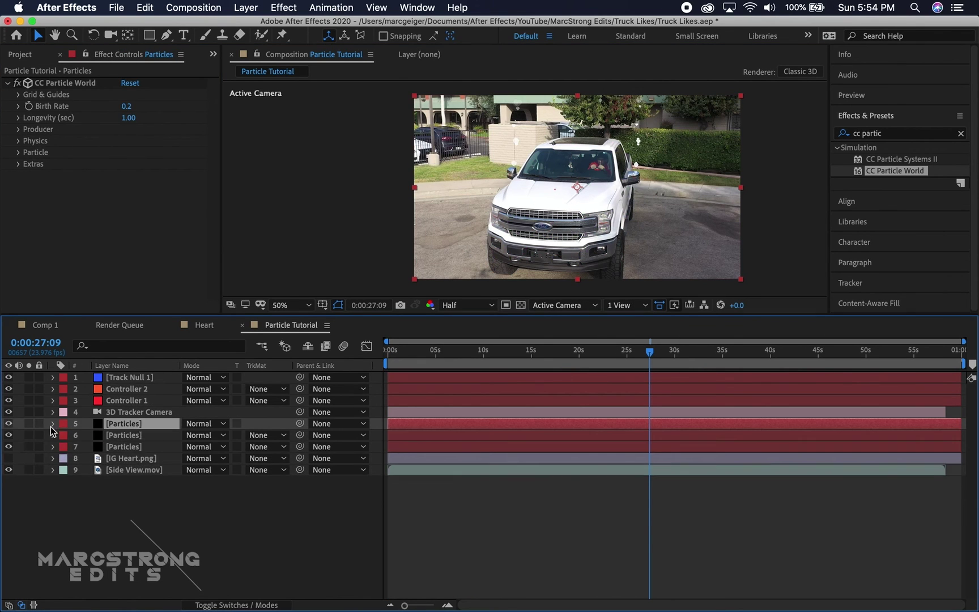
key(e)
click(77, 447)
click(89, 494)
click(99, 505)
right_click(126, 377)
click(266, 599)
text(Controller 3)
key(Return)
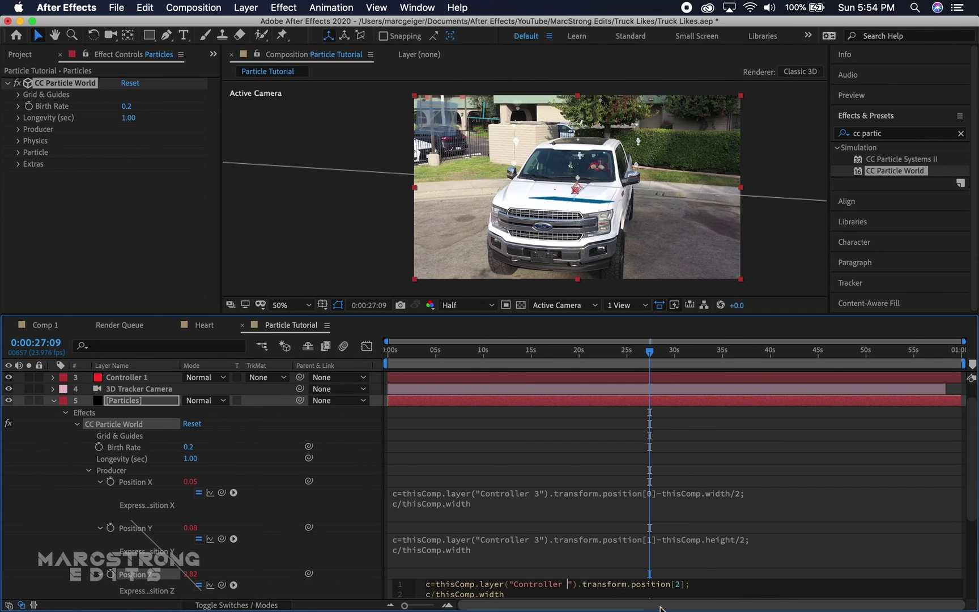
- Point the layer 5 Particles position expression at Controller 3
text(3)
click(557, 365)
key(space)
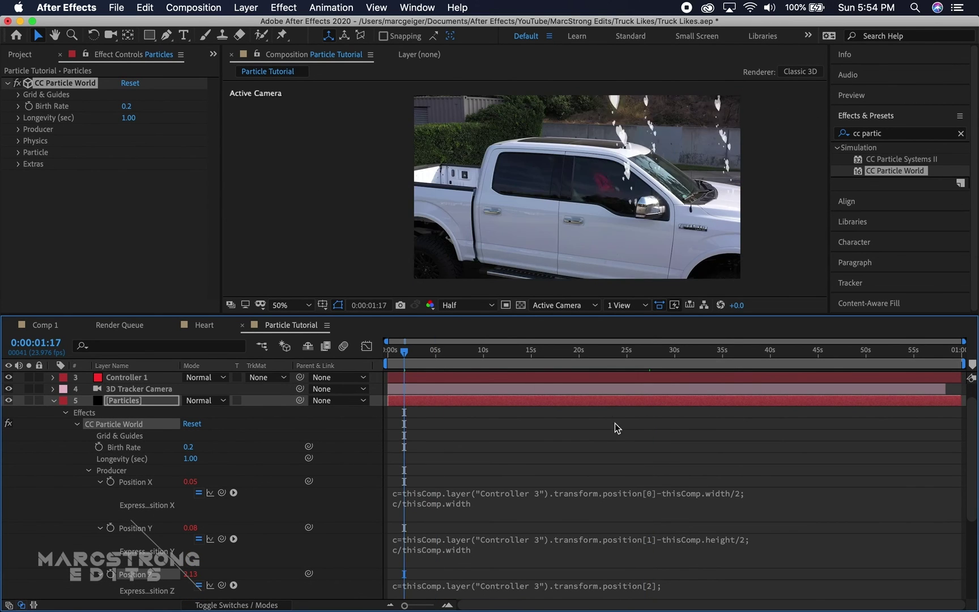
- Set the layer 5 emitter's Birth Rate to 0.1 and scrub the preview to check three heart streams
click(189, 447)
text(0.1)
key(Return)
key(space)
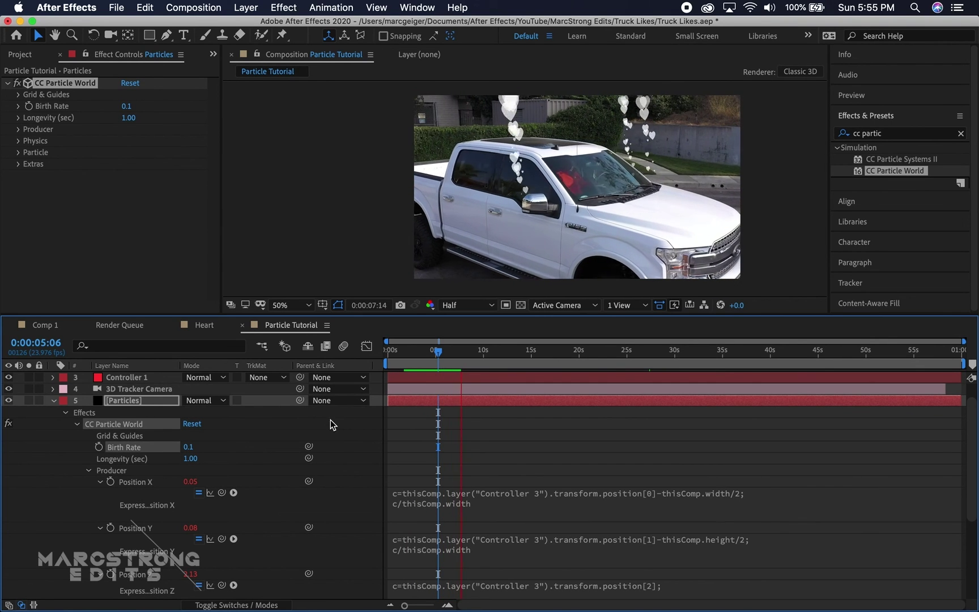
key(space)
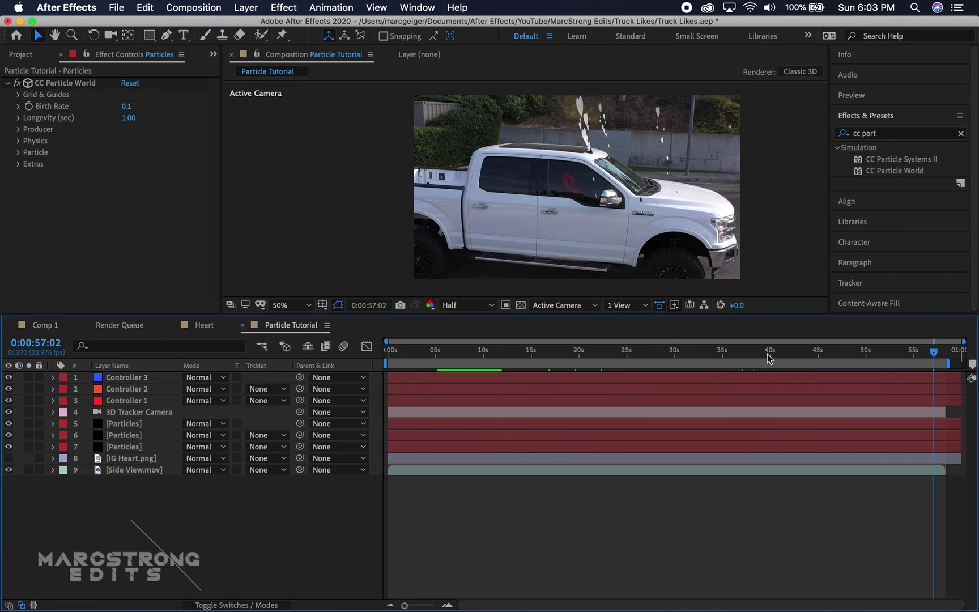
drag(769, 354, 489, 374)
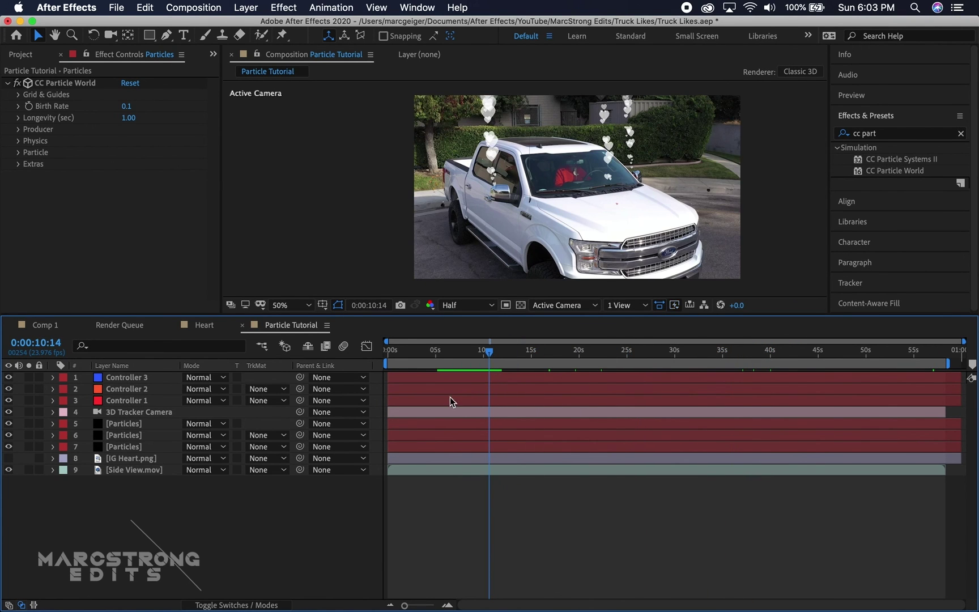
- Add the MarcStrong Edits PNG to the composition and hide its layer
click(123, 435)
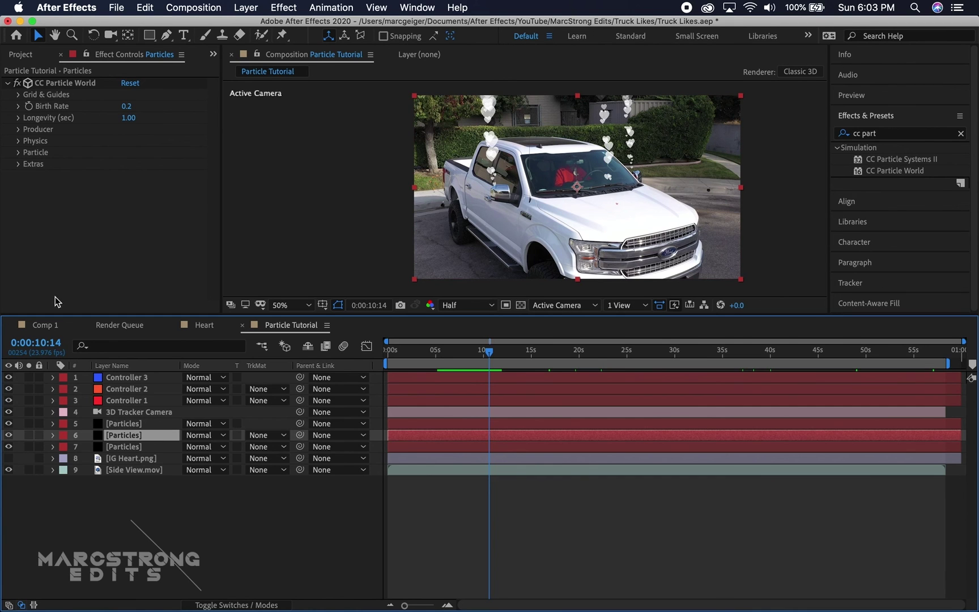
click(20, 55)
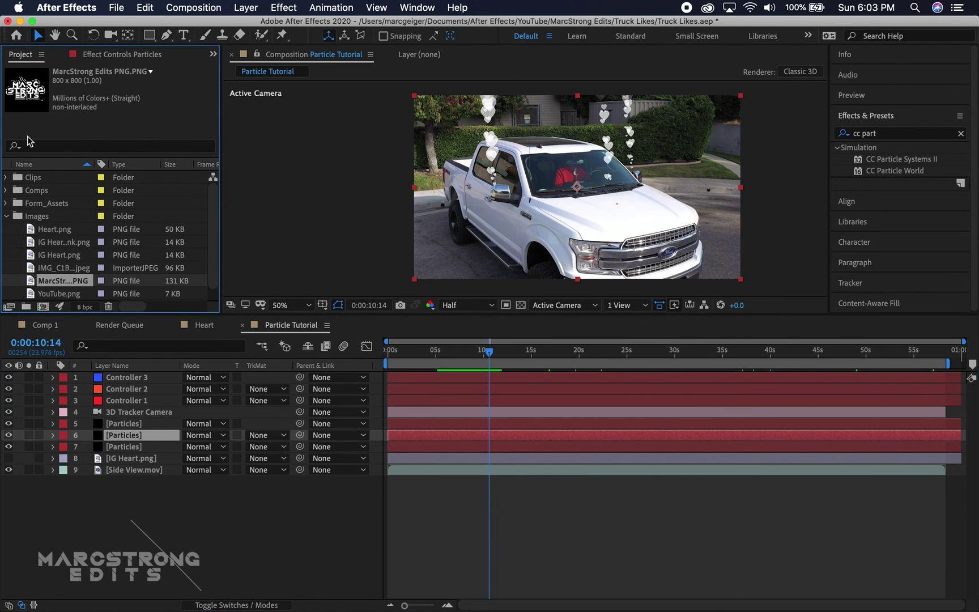
drag(65, 286, 99, 535)
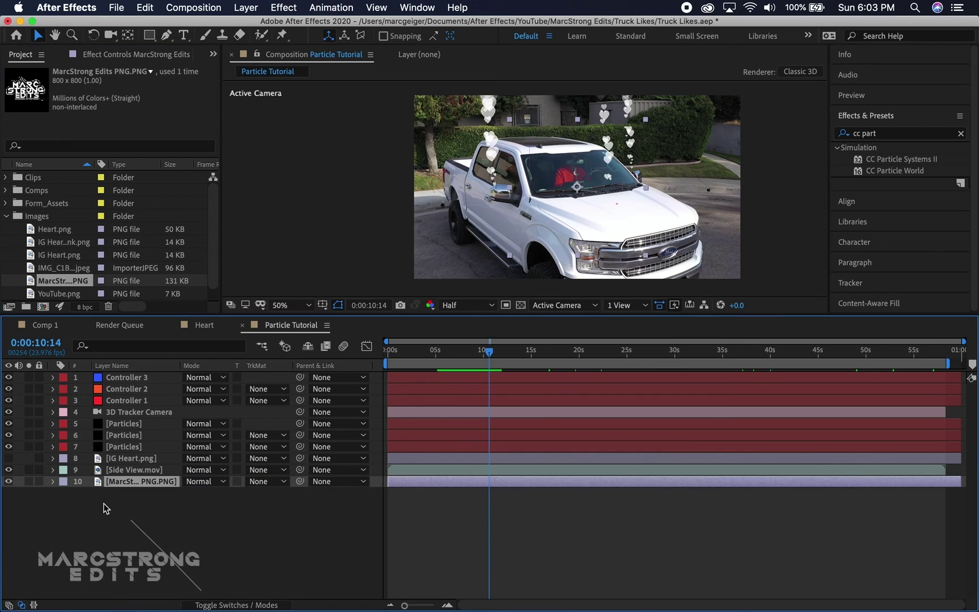
click(9, 482)
- Set layer 6's Particle Texture Layer to the MarcStrong Edits logo and preview
click(104, 437)
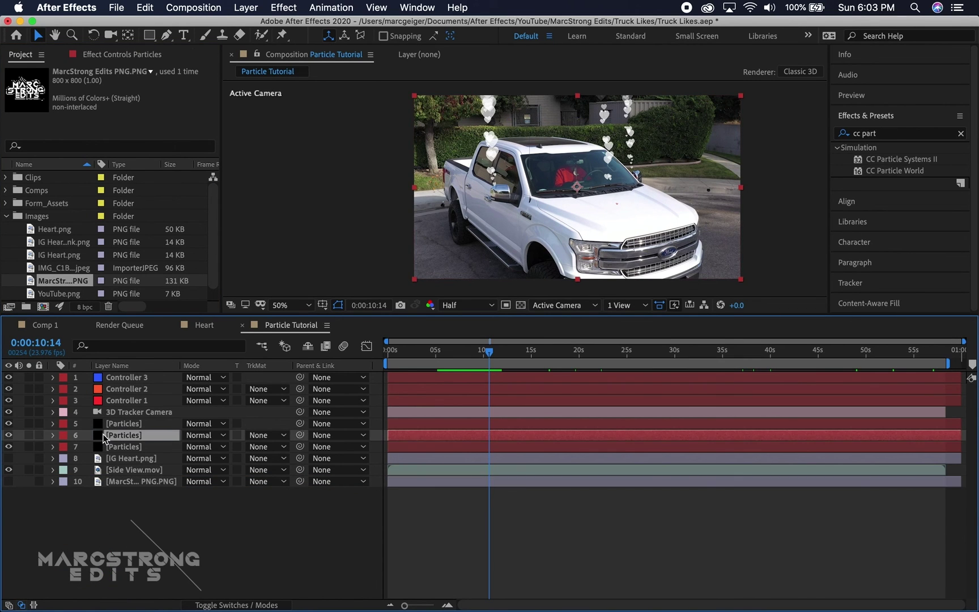
click(91, 55)
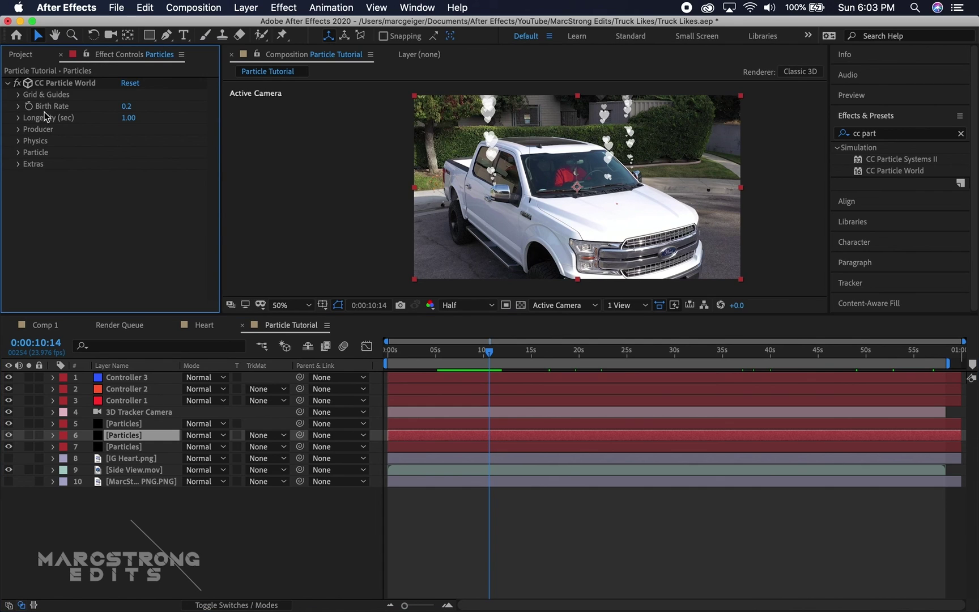
click(19, 152)
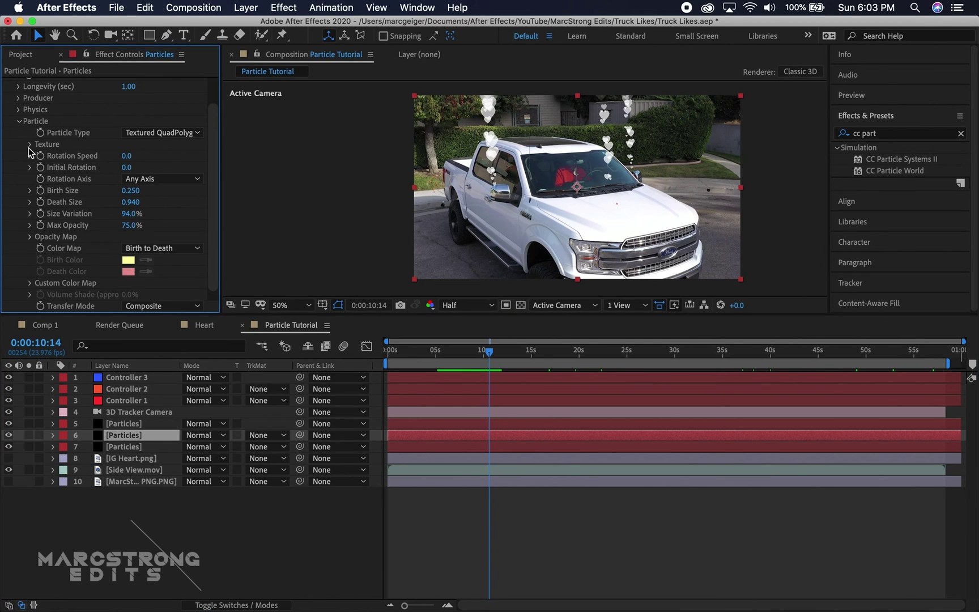
click(29, 144)
click(152, 156)
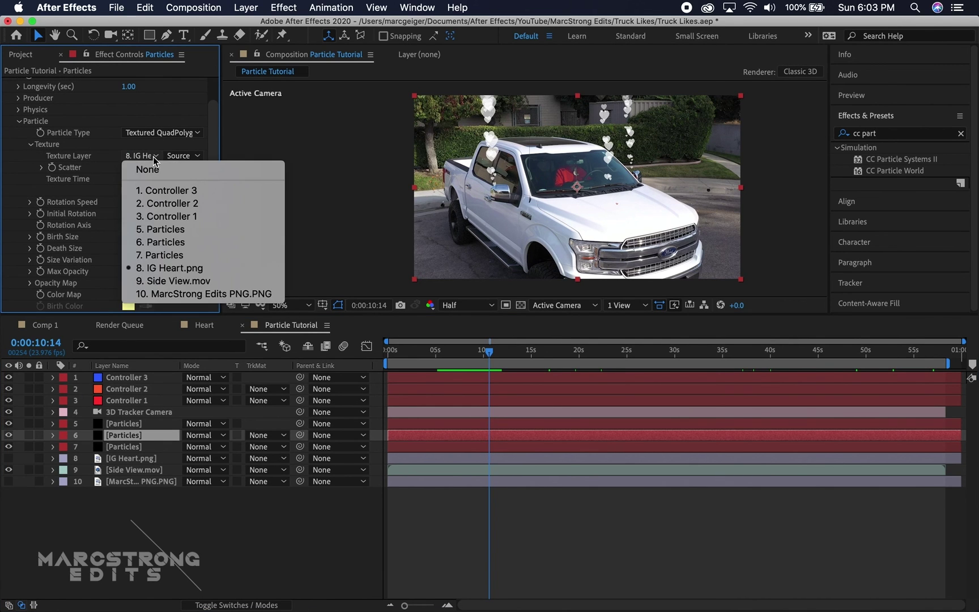
click(181, 294)
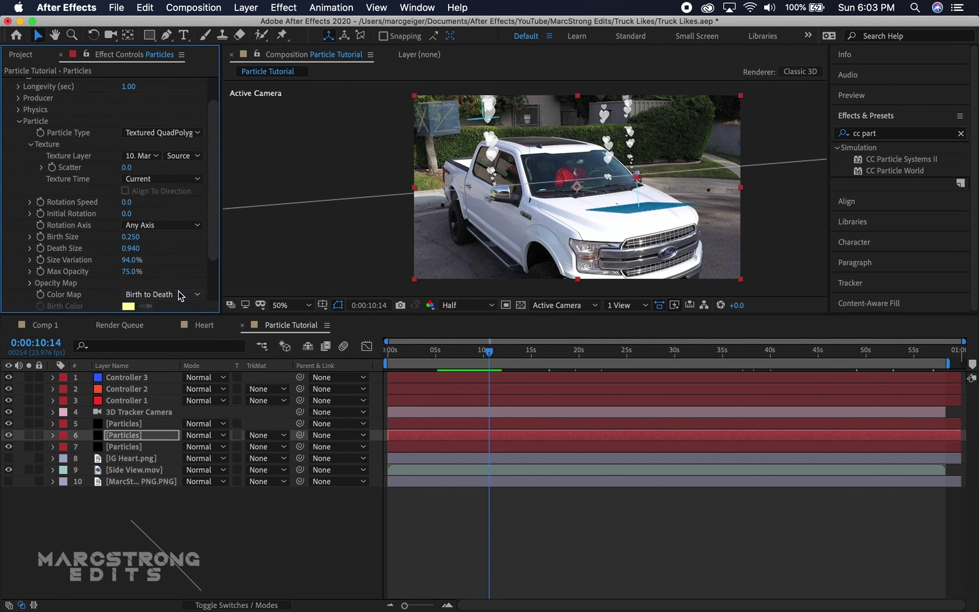
click(195, 470)
key(space)
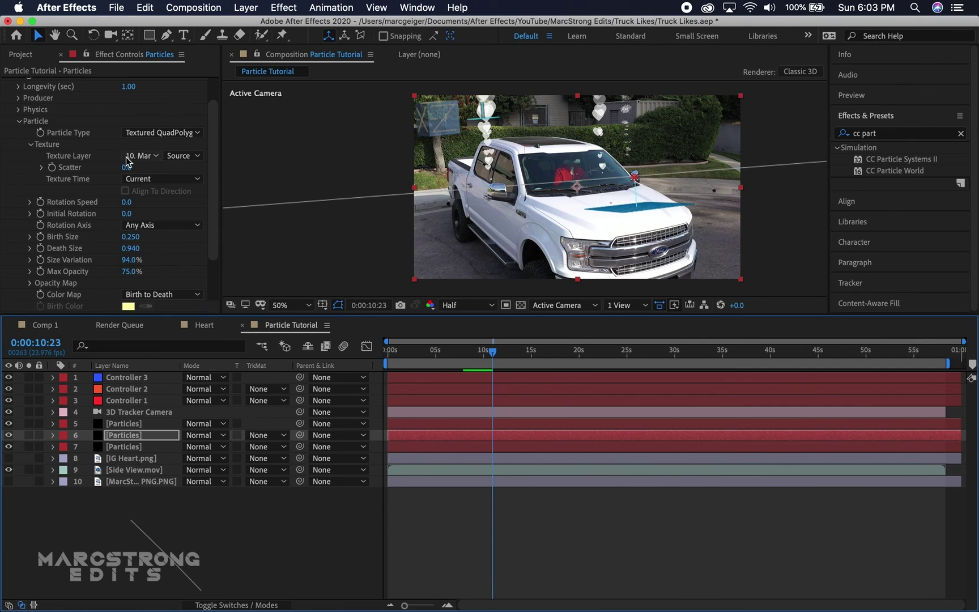
- Add YouTube.png to the composition as a new layer
key(super+0)
drag(60, 281, 8, 483)
click(119, 436)
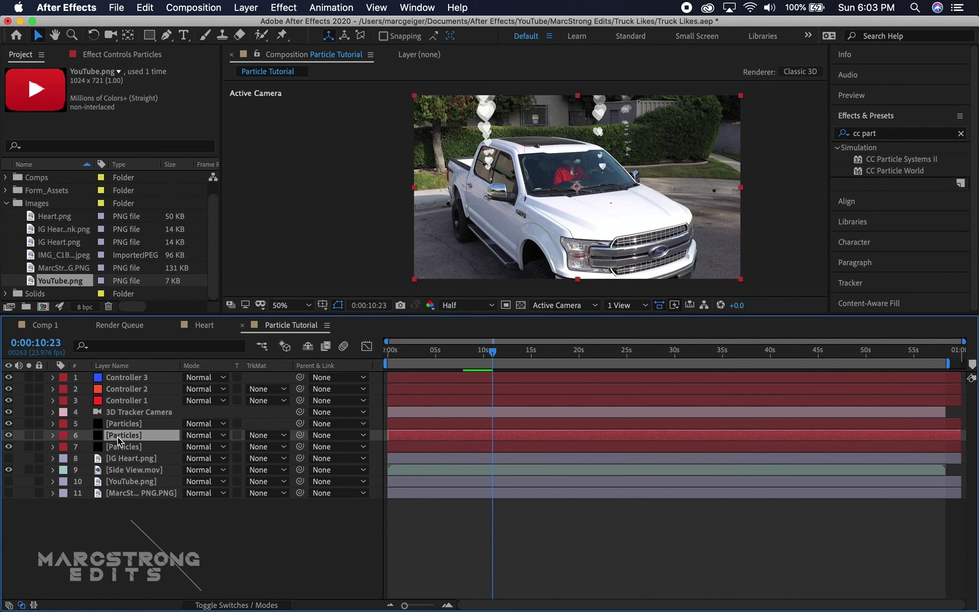
- Try YouTube.png as the particle texture and preview the footage up to around 31 seconds
key(F3)
click(142, 187)
click(164, 337)
drag(424, 350, 382, 360)
key(space)
click(641, 350)
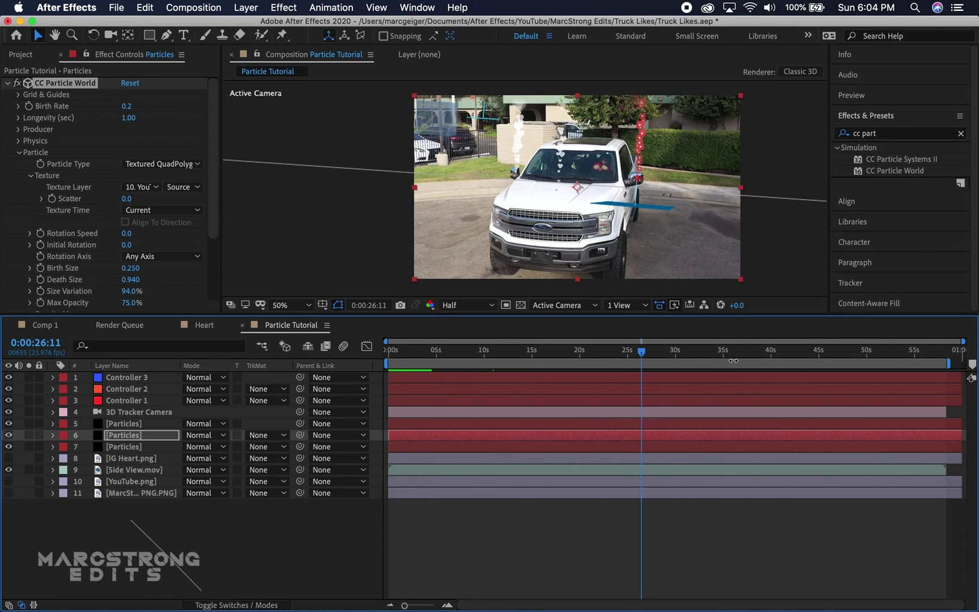
click(687, 350)
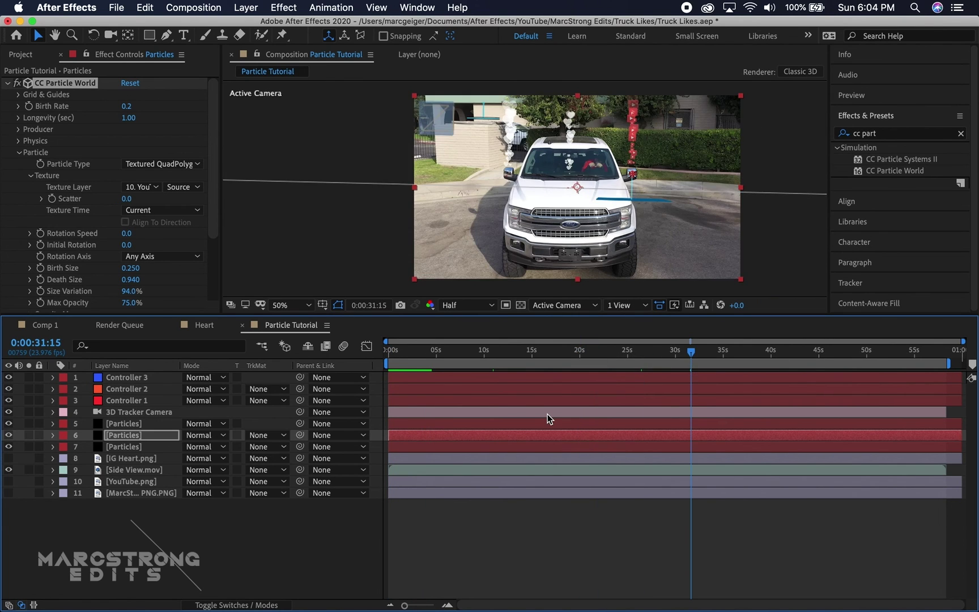
- Delete the YouTube, logo and IG Heart.png layers and add IG Heart Pink.png
click(124, 482)
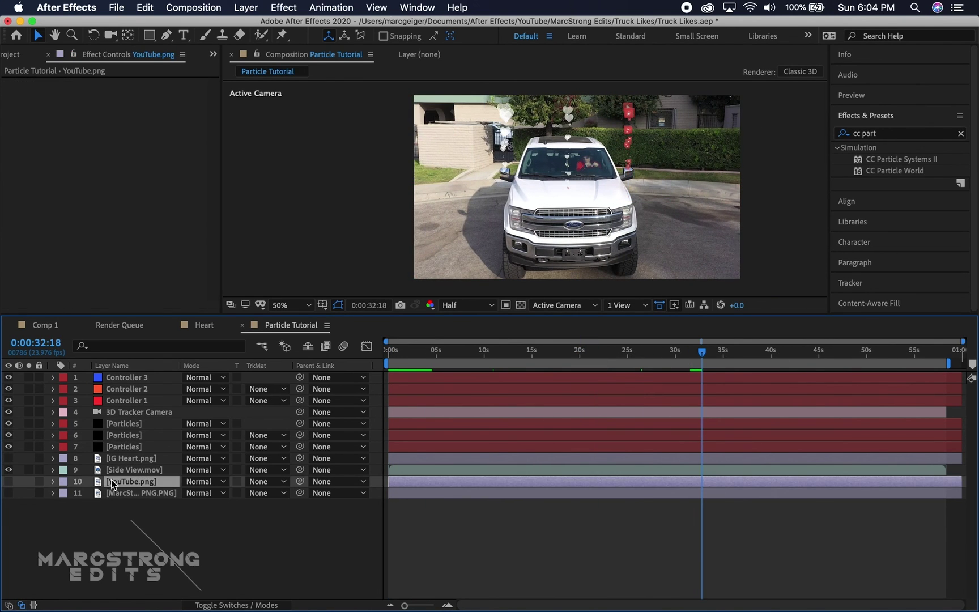
key(Delete)
key(Delete)
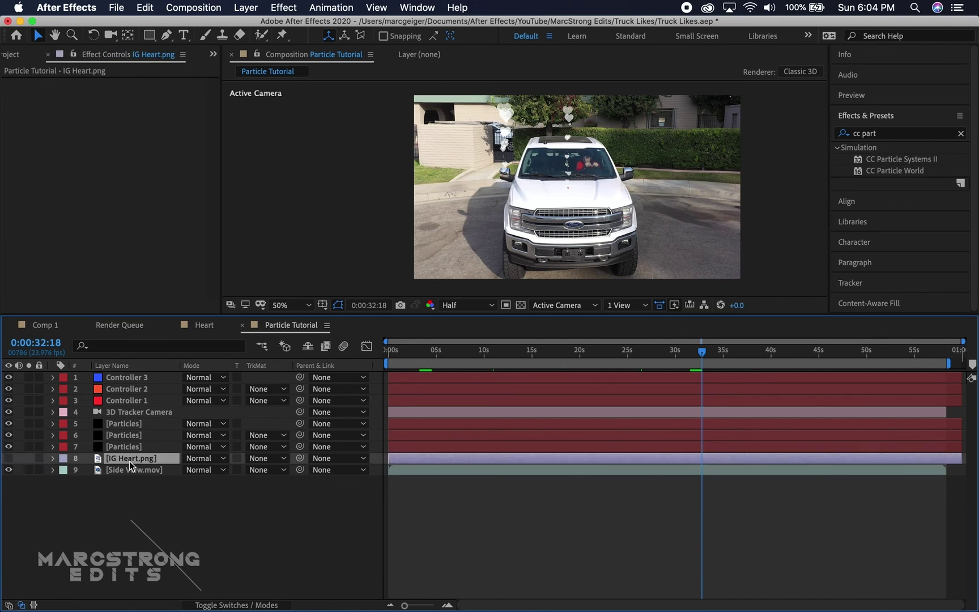
key(Delete)
key(super+0)
drag(63, 228, 73, 506)
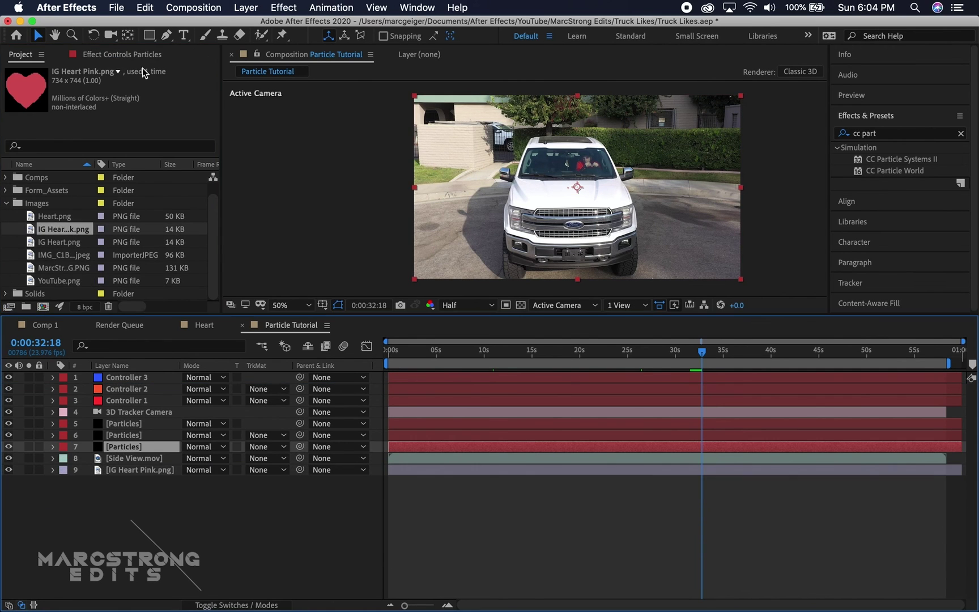
- Set layer 6's Texture Layer to IG Heart Pink.png
click(122, 55)
click(31, 184)
click(139, 197)
click(109, 440)
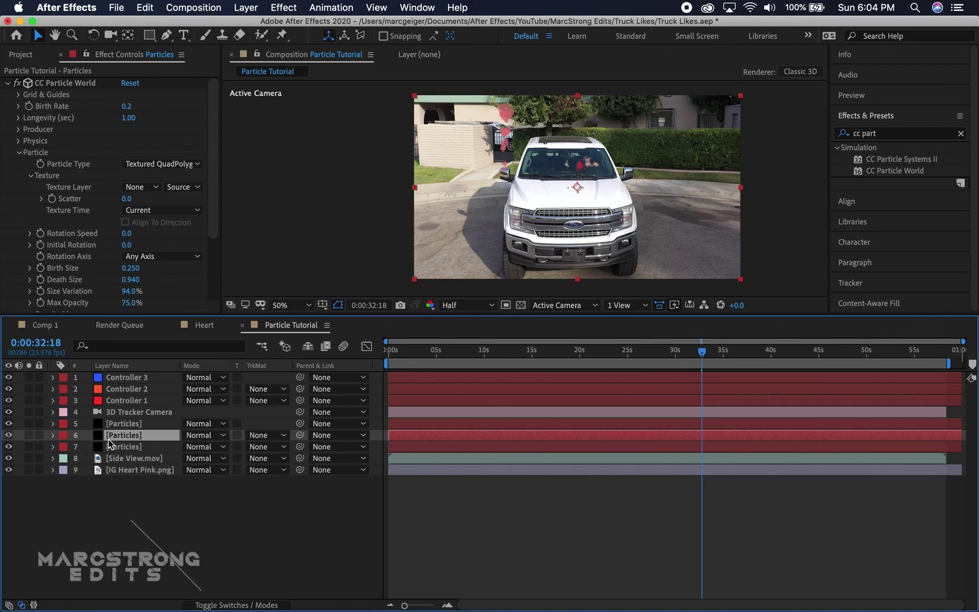
click(139, 186)
click(218, 301)
- Set layer 5's Texture Layer to IG Heart Pink.png and preview from the start
click(124, 424)
click(20, 152)
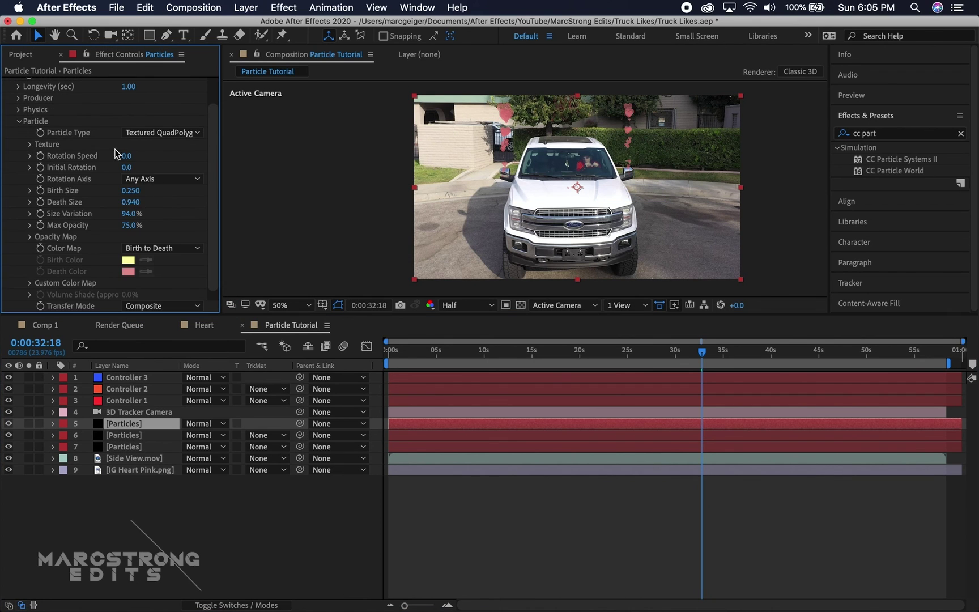
click(30, 144)
click(139, 155)
click(170, 280)
key(Home)
key(space)
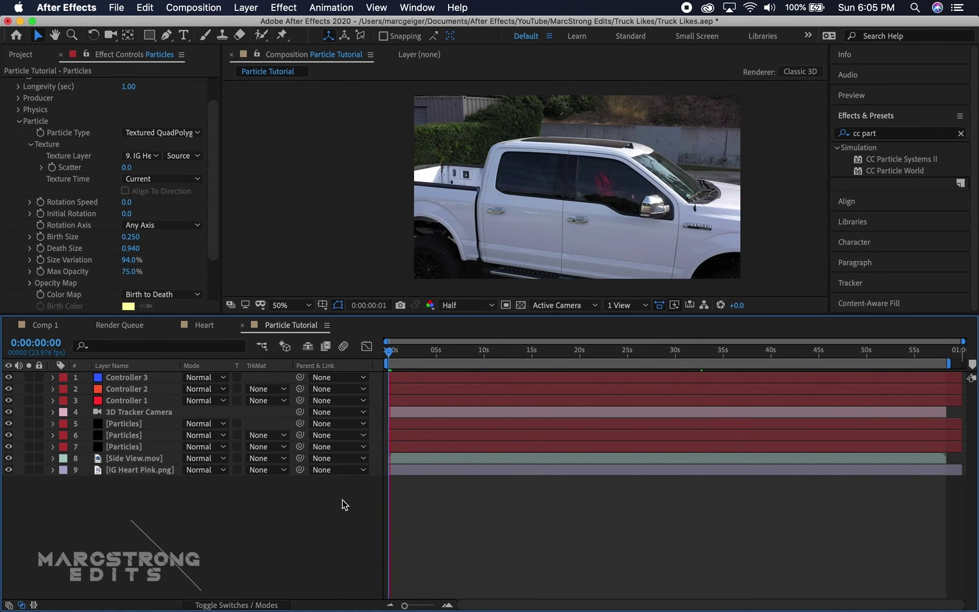